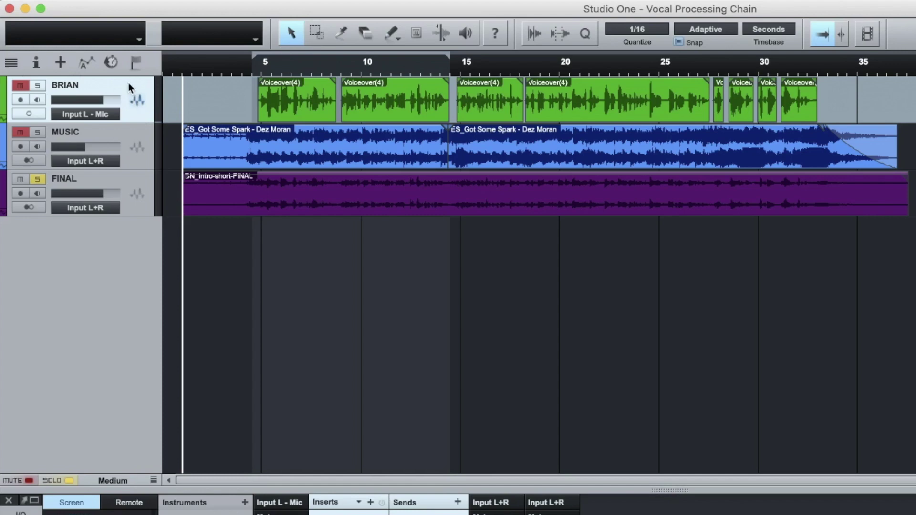
# Play the soloed FINAL track through from the beginning and return the playhead to the 1-second position.
pyautogui.click(128, 133)
pyautogui.click(128, 175)
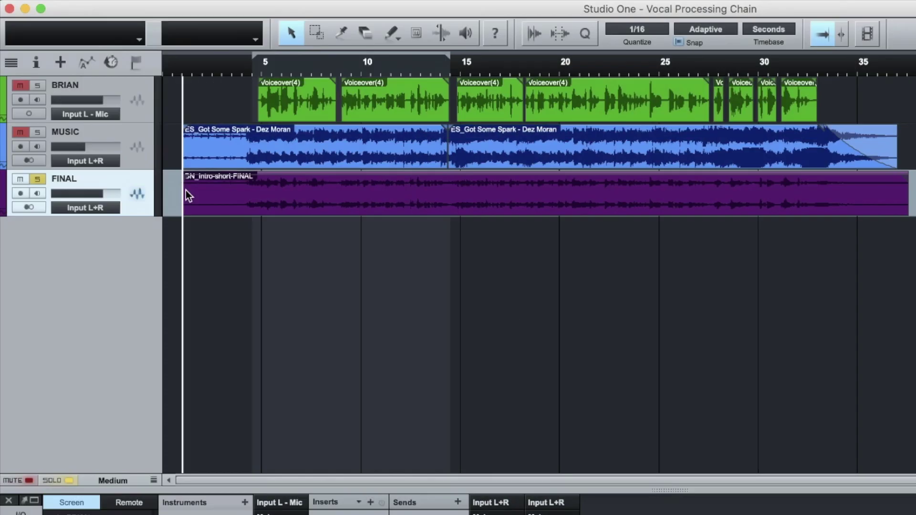
pyautogui.press('space')
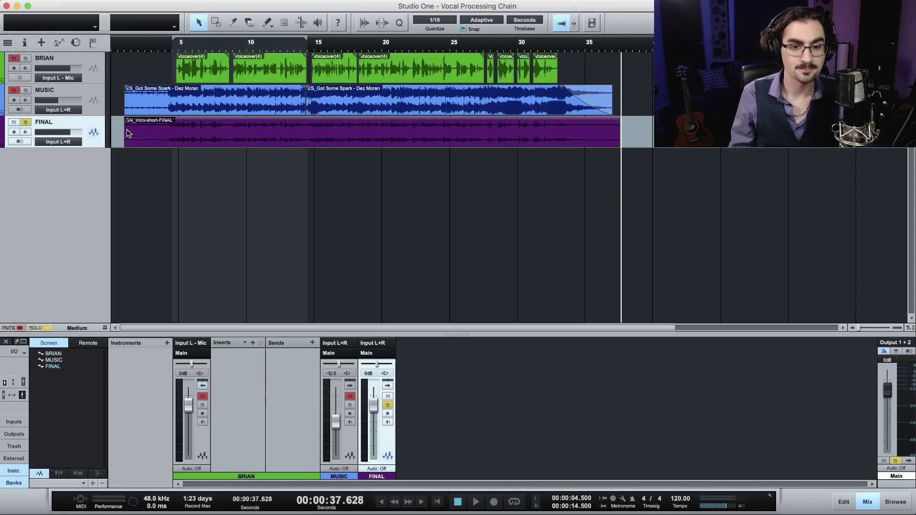
pyautogui.click(126, 49)
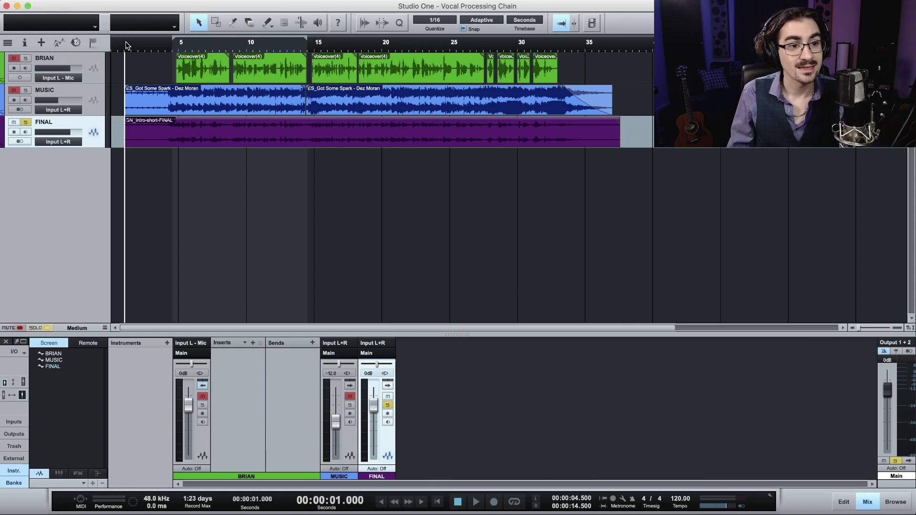
# Mute and unsolo the FINAL track, unmute the voice and MUSIC tracks, and play those two together.
pyautogui.click(14, 122)
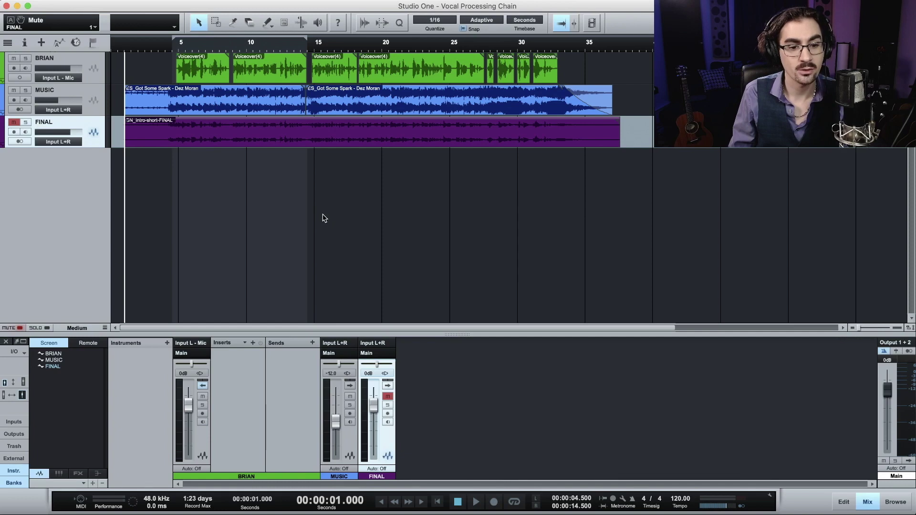
pyautogui.click(351, 386)
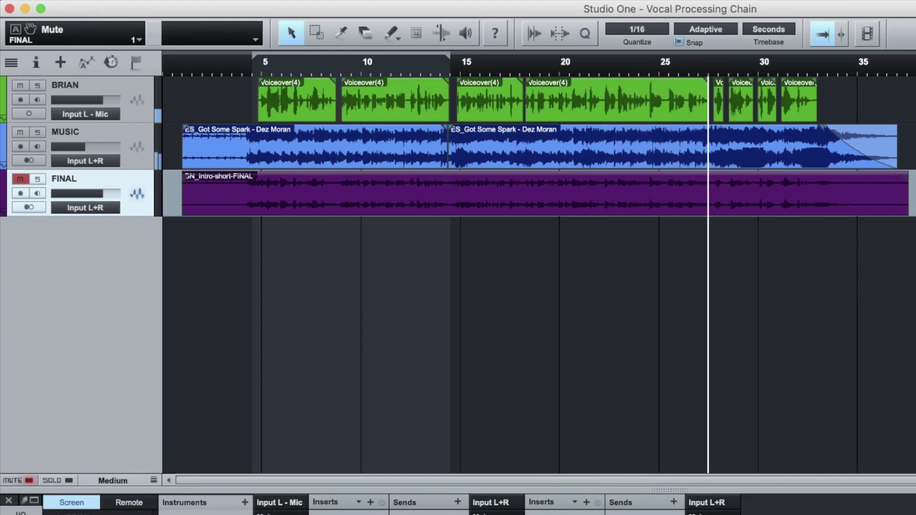
pyautogui.press('space')
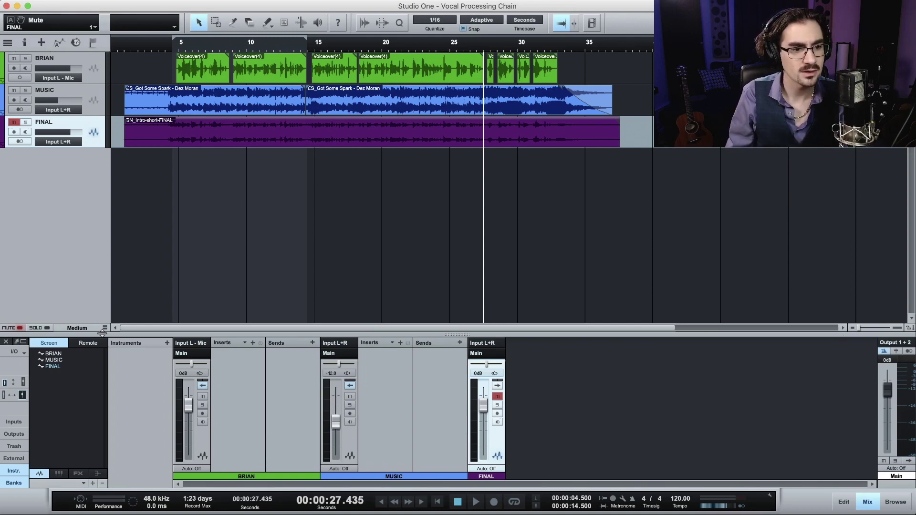
# Set the track height to Large and return the playhead to the 1-second position.
pyautogui.hotkey('shift', 'e')
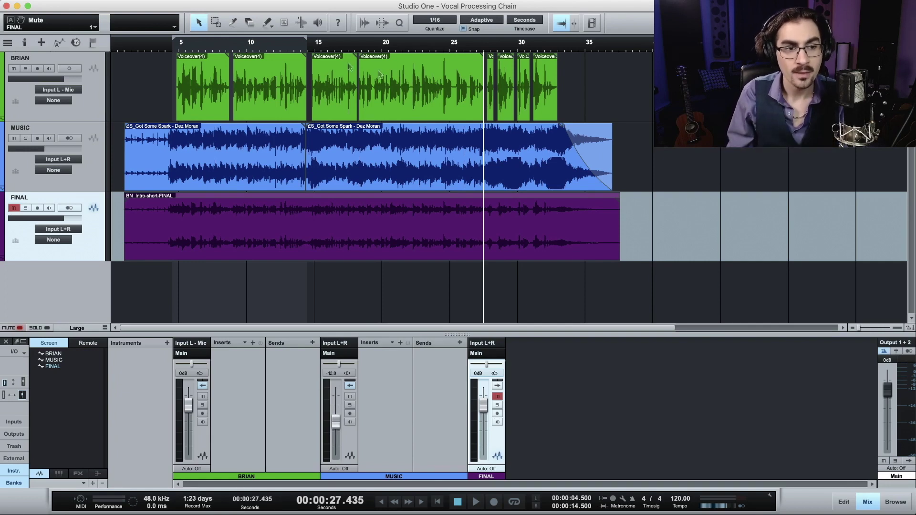
pyautogui.click(121, 44)
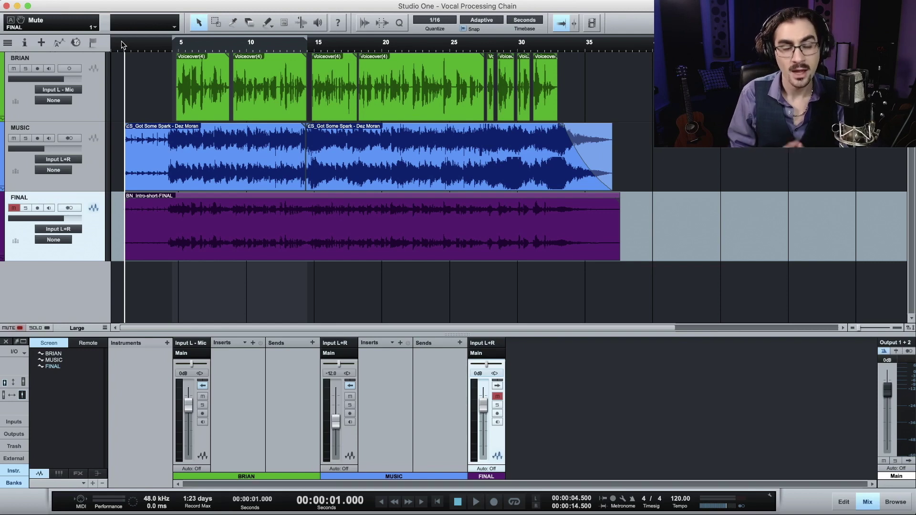
# Mute the MUSIC track, solo the voice track, and play the voiceover from its first clip.
pyautogui.click(13, 138)
pyautogui.click(25, 68)
pyautogui.click(179, 45)
pyautogui.click(170, 47)
pyautogui.press('space')
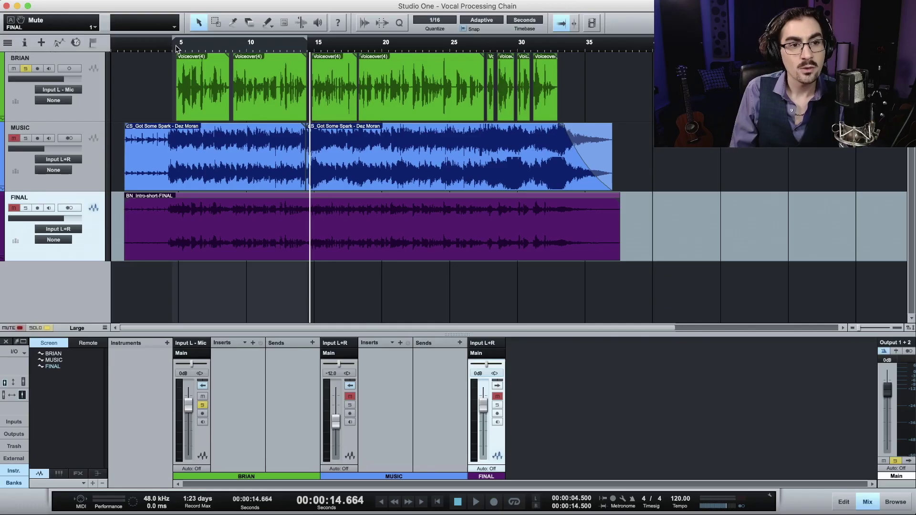
# Replay the first voiceover clip from 4.5 s and stop playback just after it ends.
pyautogui.click(174, 48)
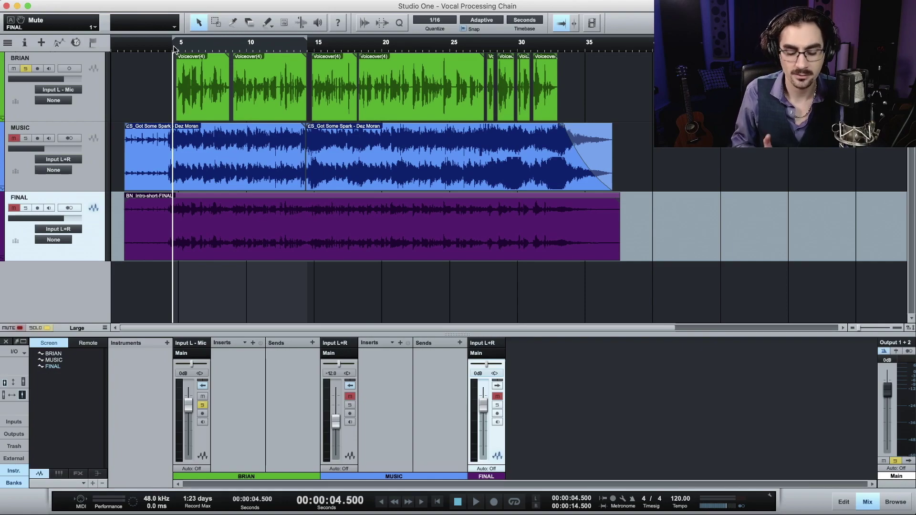
pyautogui.press('space')
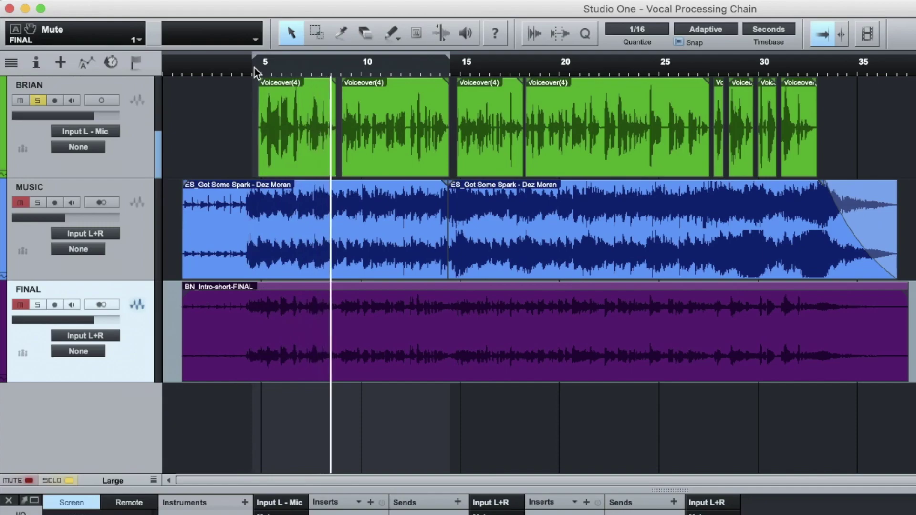
pyautogui.press('space')
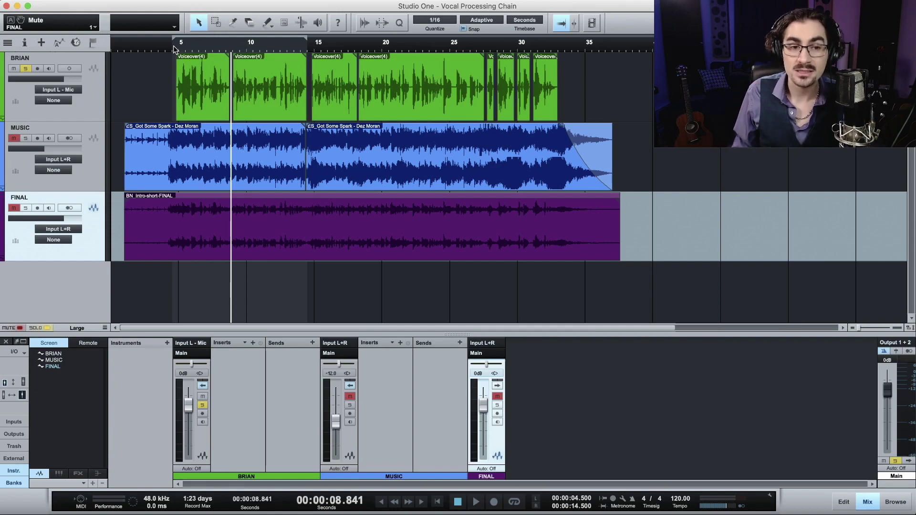
# Insert the RX 7 Voice De-noise effect on the voice track.
pyautogui.click(252, 342)
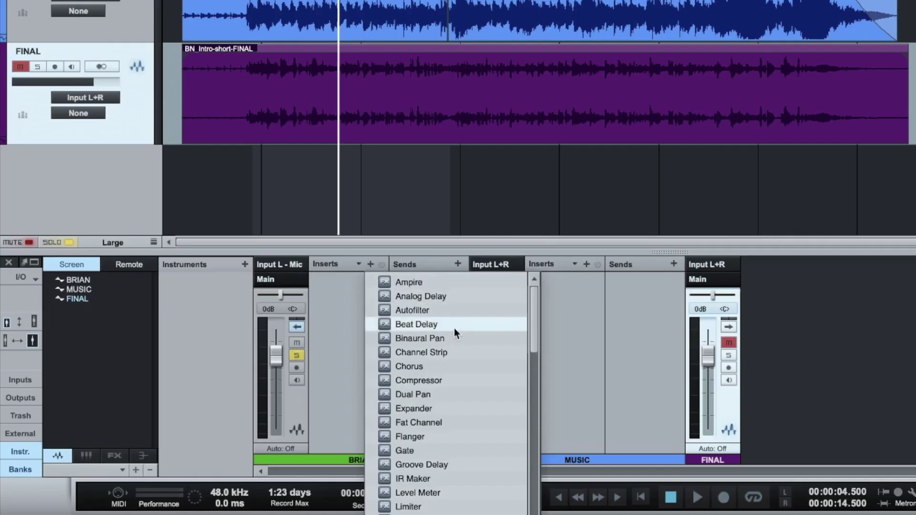
pyautogui.scroll(-10, 454, 328)
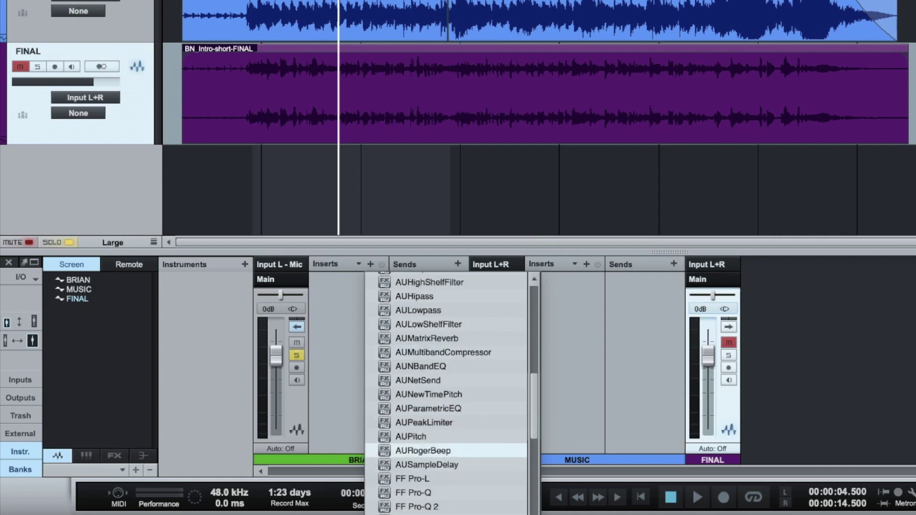
pyautogui.scroll(-15, 461, 469)
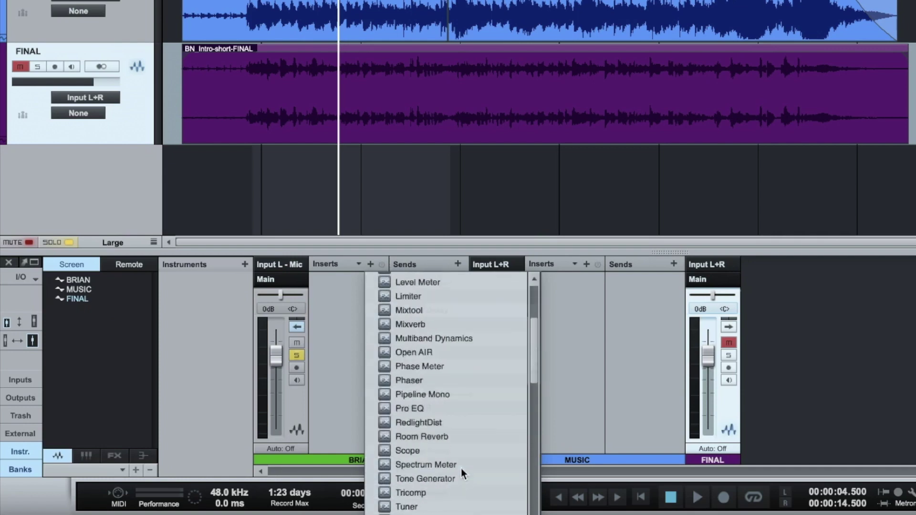
pyautogui.scroll(-15, 461, 468)
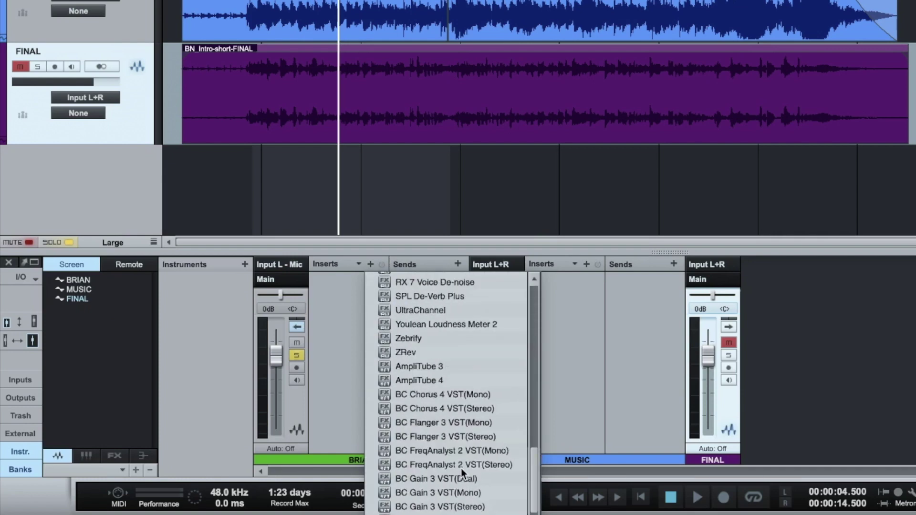
pyautogui.scroll(20, 461, 468)
pyautogui.scroll(-10, 461, 433)
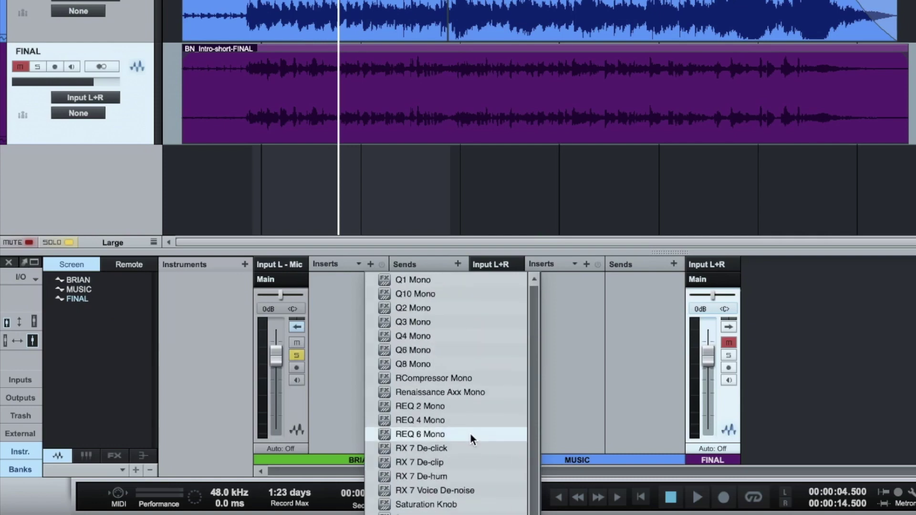
pyautogui.scroll(-5, 471, 433)
pyautogui.scroll(20, 457, 412)
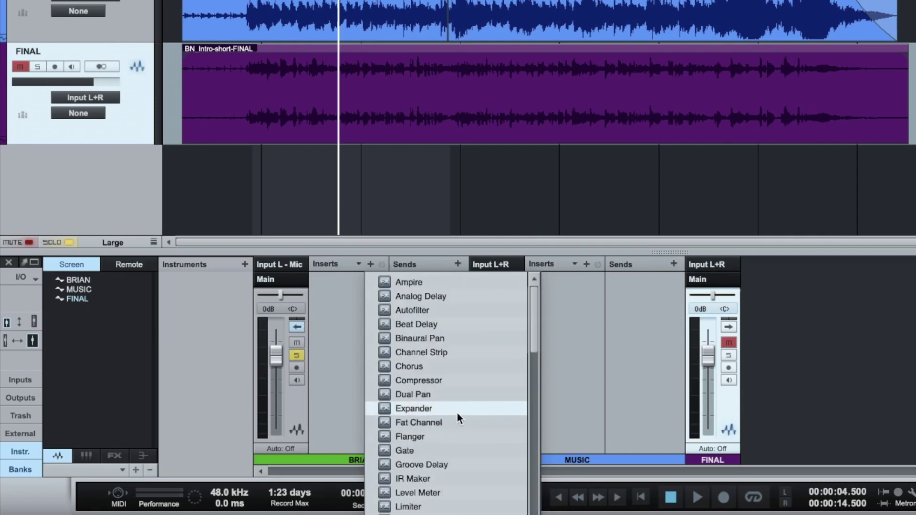
pyautogui.scroll(-20, 459, 414)
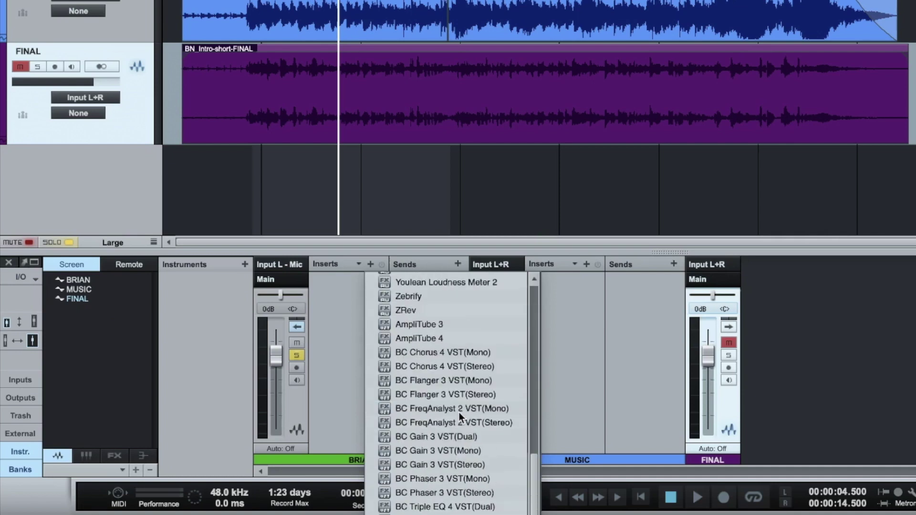
pyautogui.scroll(-7, 459, 412)
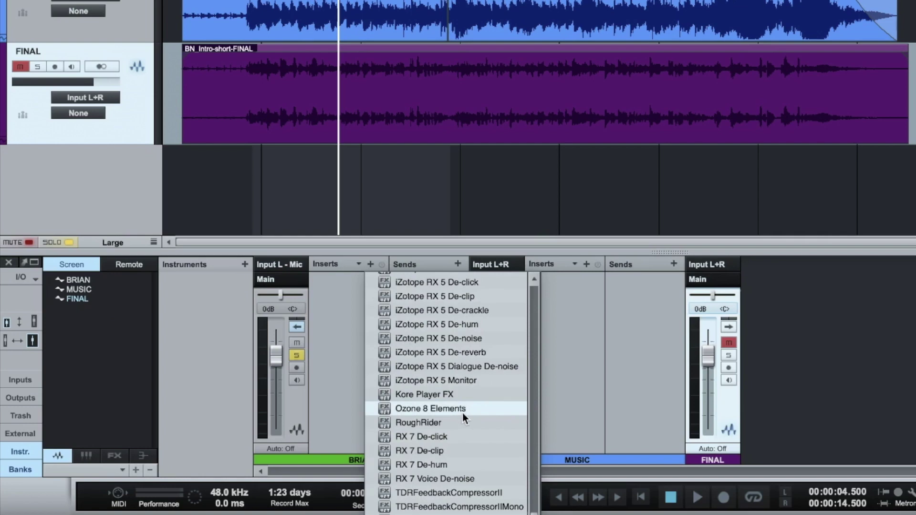
pyautogui.scroll(5, 451, 454)
pyautogui.scroll(-4, 451, 454)
pyautogui.scroll(-3, 451, 453)
pyautogui.scroll(-3, 451, 453)
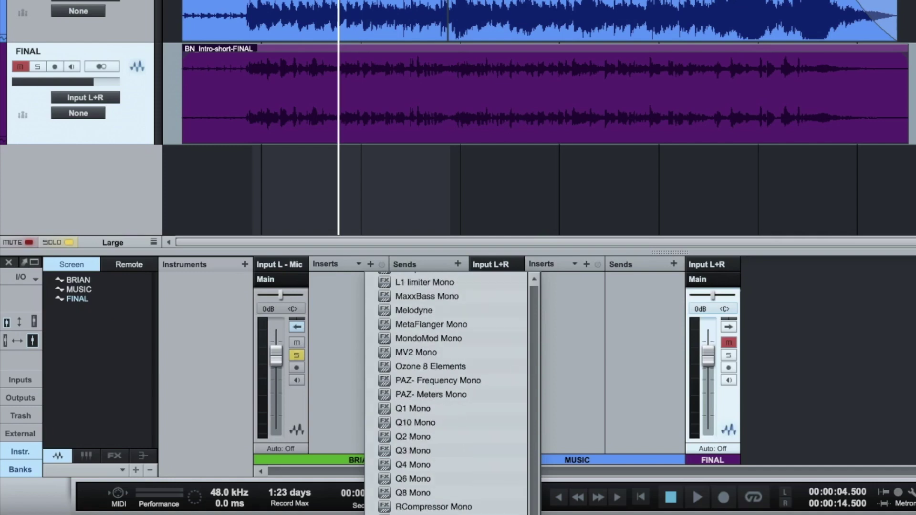
pyautogui.press('Escape')
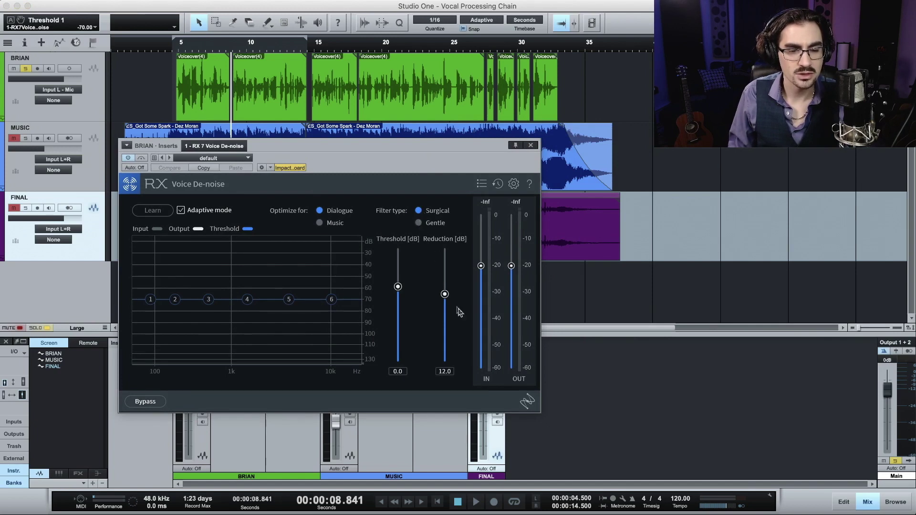
# Lower the Voice De-noise reduction to 8.0 dB and its threshold to -2.0 dB.
pyautogui.moveTo(444, 294); pyautogui.dragTo(399, 285)
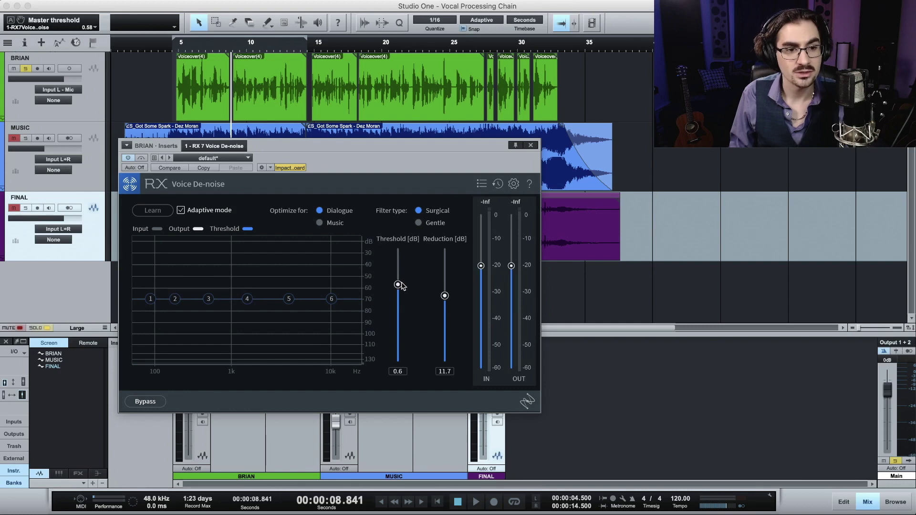
pyautogui.moveTo(445, 296); pyautogui.dragTo(444, 316)
pyautogui.moveTo(398, 286); pyautogui.dragTo(399, 296)
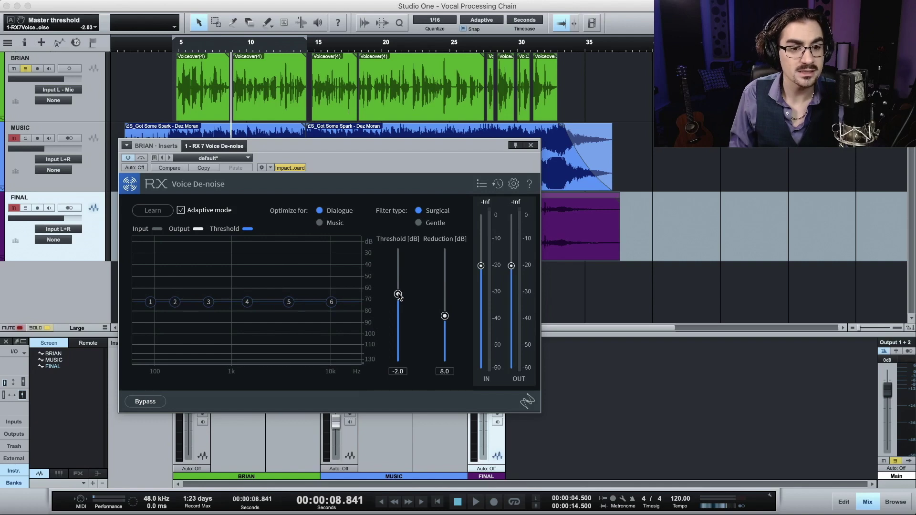
# Set Voice De-noise to the Gentle filter type with reduction 7.5 dB, and adjust the threshold to 0.1 dB during playback from 4.5 s.
pyautogui.press('Home')
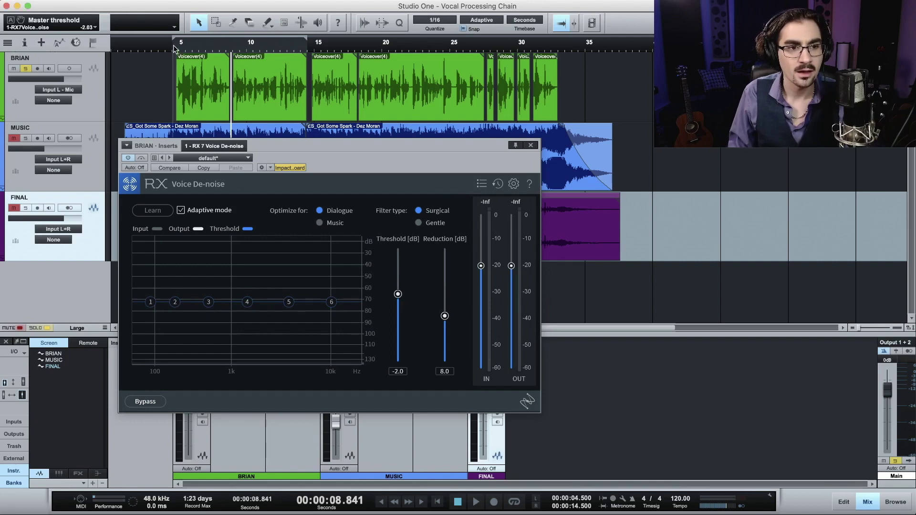
pyautogui.click(432, 224)
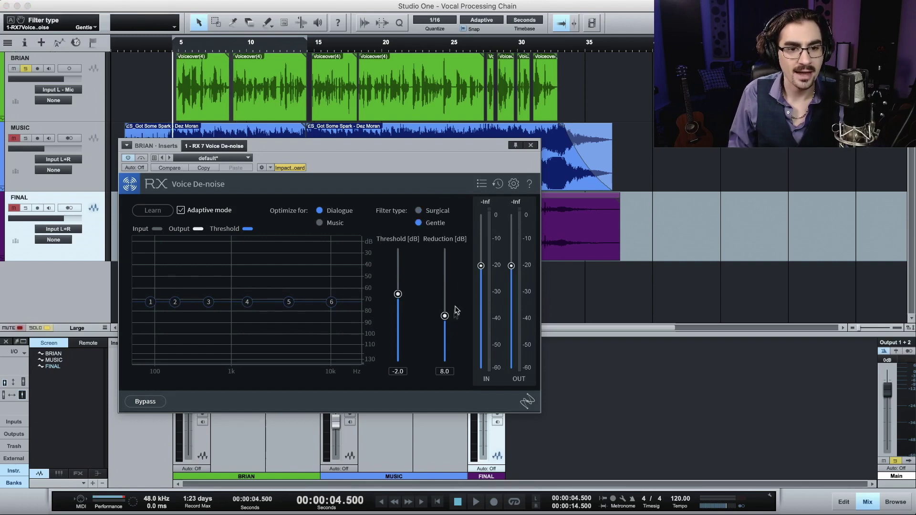
pyautogui.moveTo(445, 316); pyautogui.dragTo(445, 319)
pyautogui.press('space')
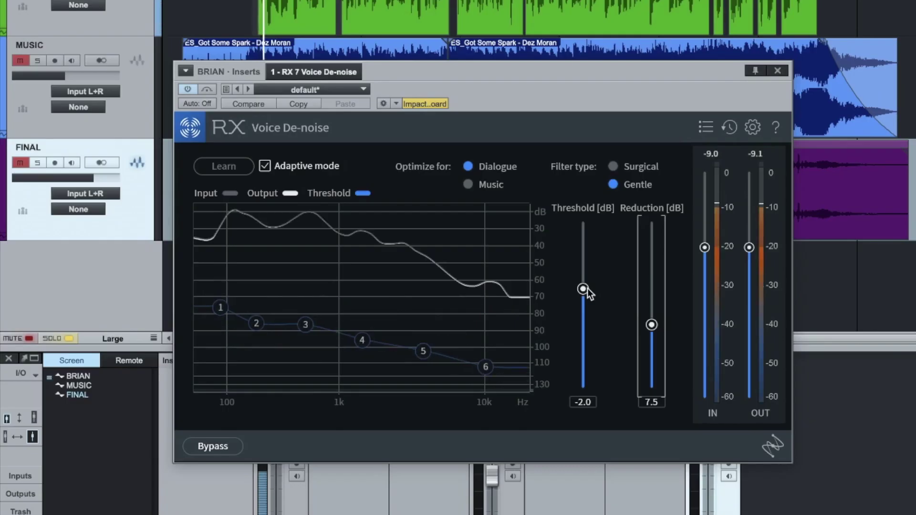
pyautogui.moveTo(588, 288)
pyautogui.mouseDown()
pyautogui.moveTo(589, 253)
pyautogui.moveTo(587, 285)
pyautogui.moveTo(589, 277)
pyautogui.mouseUp()
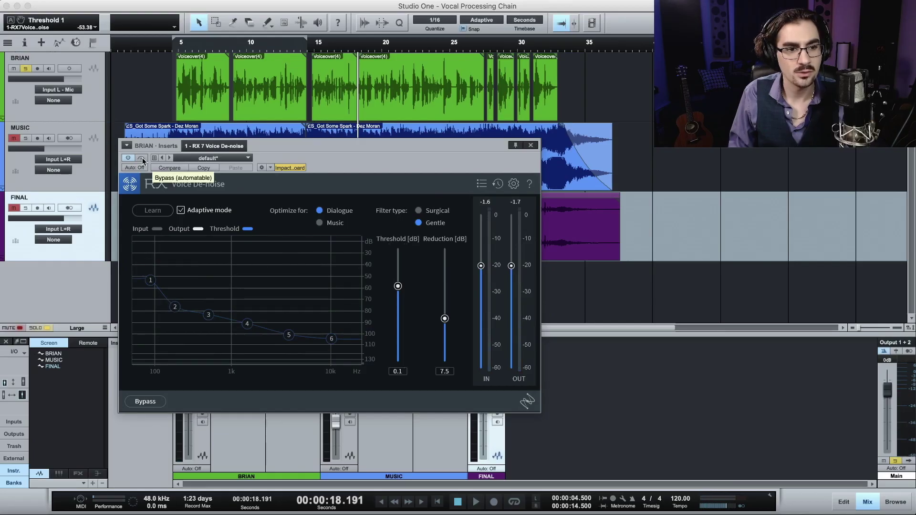
# Play the voiceover with Voice De-noise bypassed and re-enabled to compare the sound, and stop playback.
pyautogui.click(142, 159)
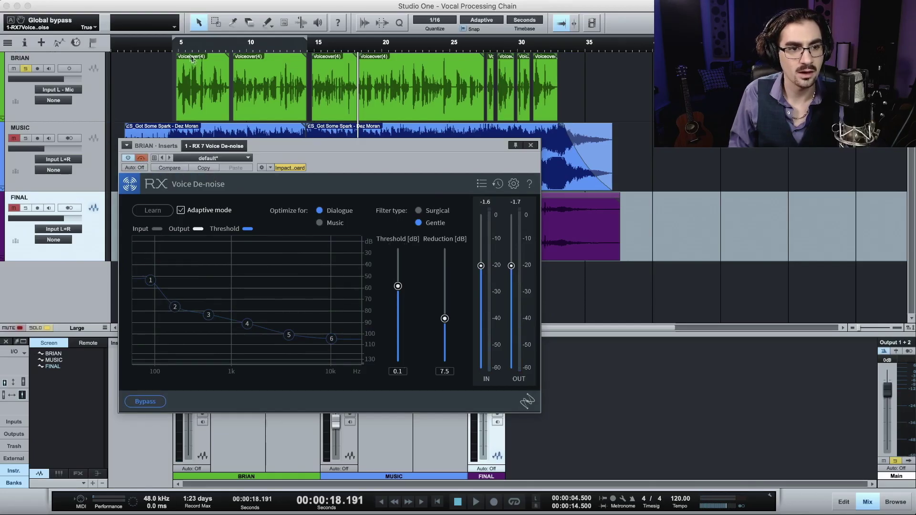
pyautogui.click(208, 4)
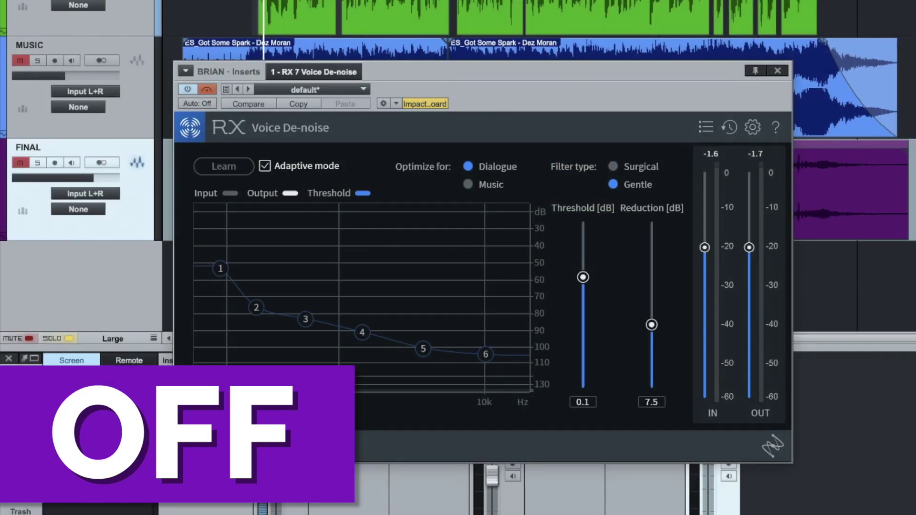
pyautogui.click(207, 90)
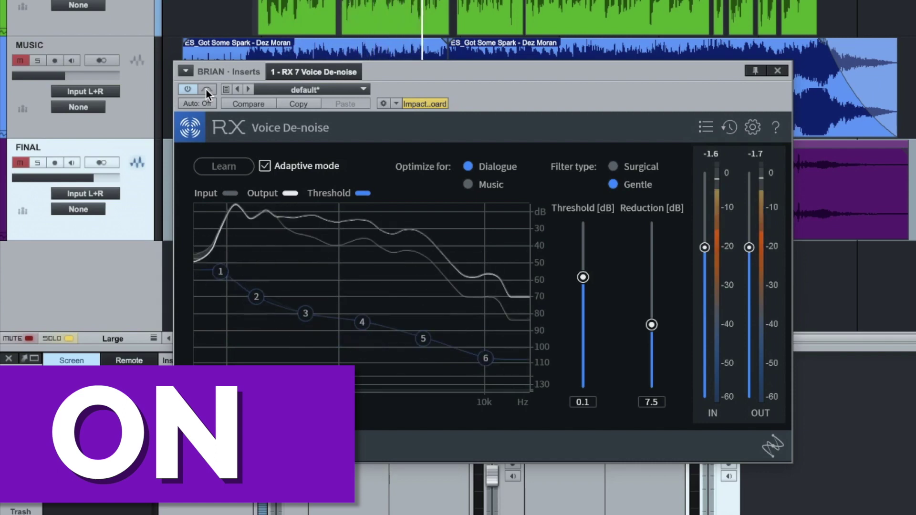
pyautogui.press('space')
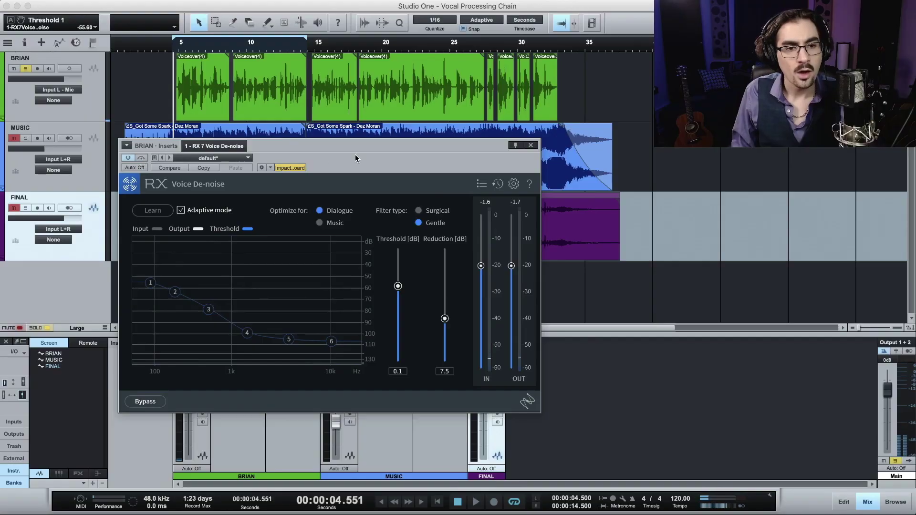
# Close the Voice De-noise window and insert FabFilter Pro-Q 2 (Mono) as the voice track's second effect.
pyautogui.click(532, 145)
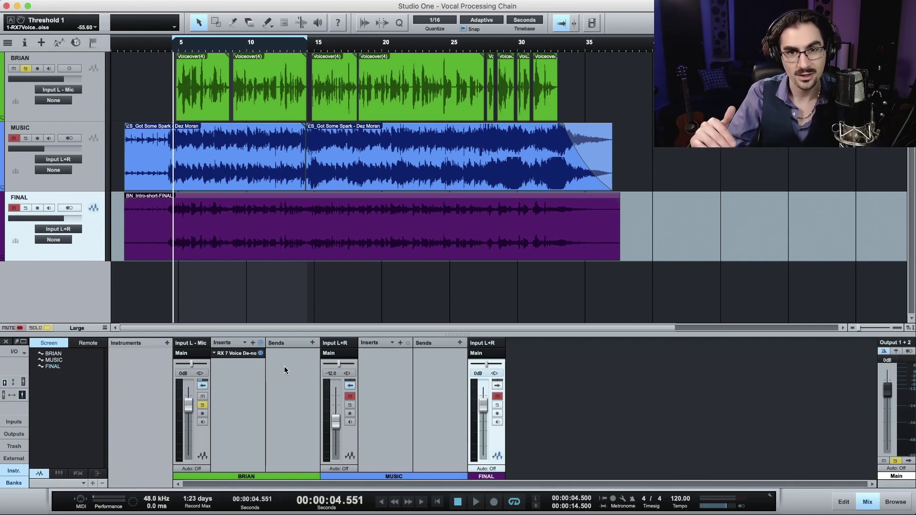
pyautogui.click(253, 342)
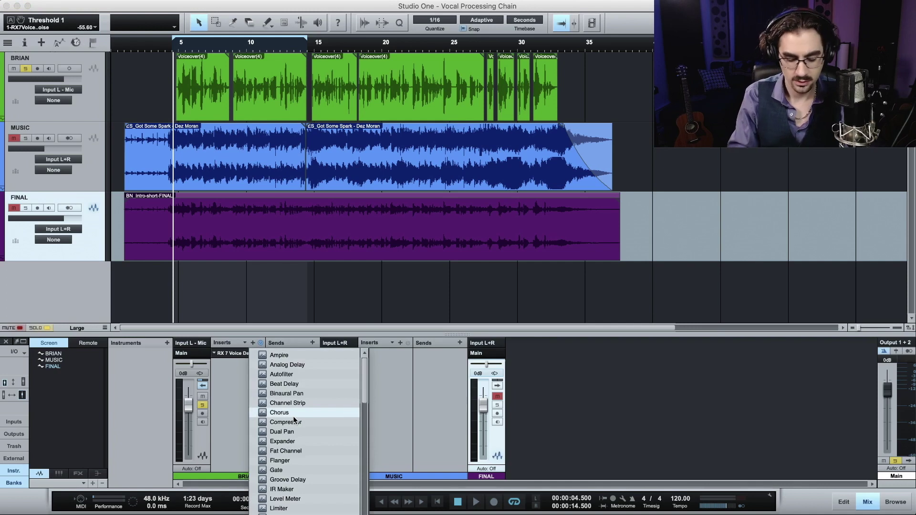
pyautogui.scroll(-10, 293, 450)
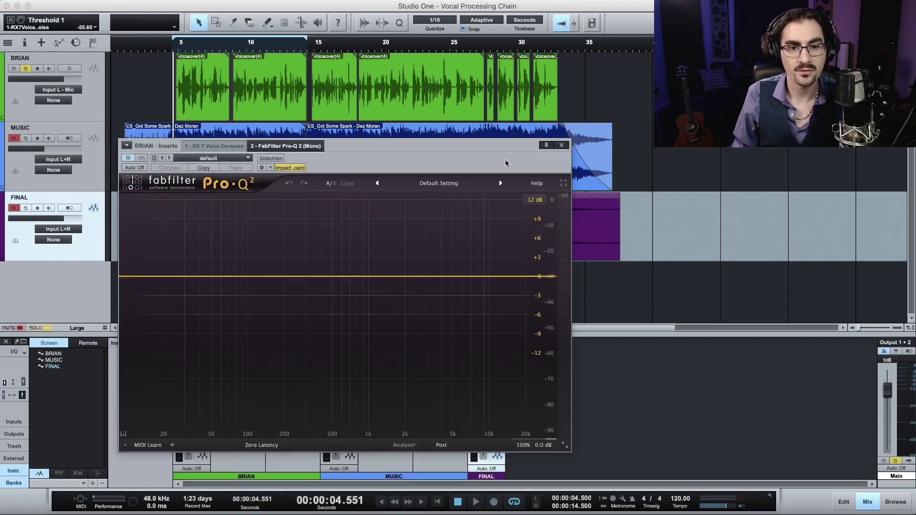
# Add a band to the Pro-Q 2 curve, make it a Low Cut filter, and set its frequency to 80 Hz.
pyautogui.moveTo(492, 149); pyautogui.dragTo(485, 143)
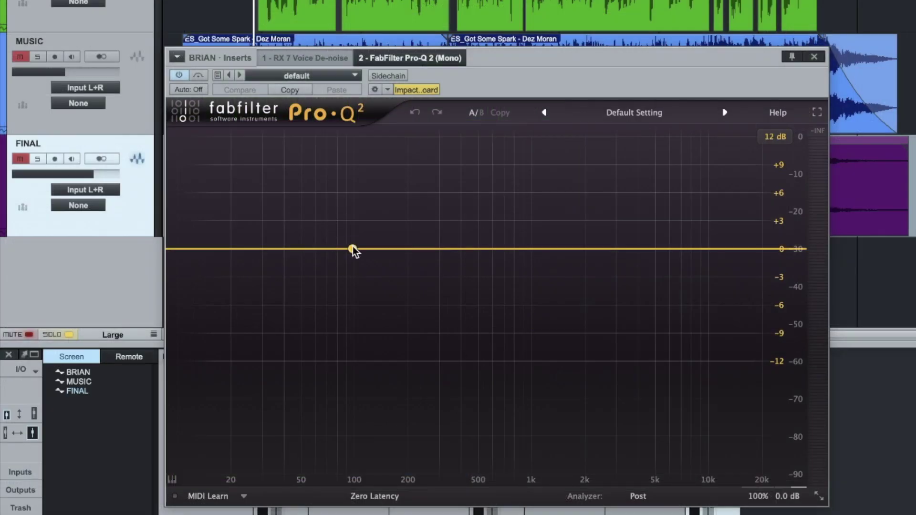
pyautogui.moveTo(353, 248); pyautogui.dragTo(292, 254)
pyautogui.click(224, 422)
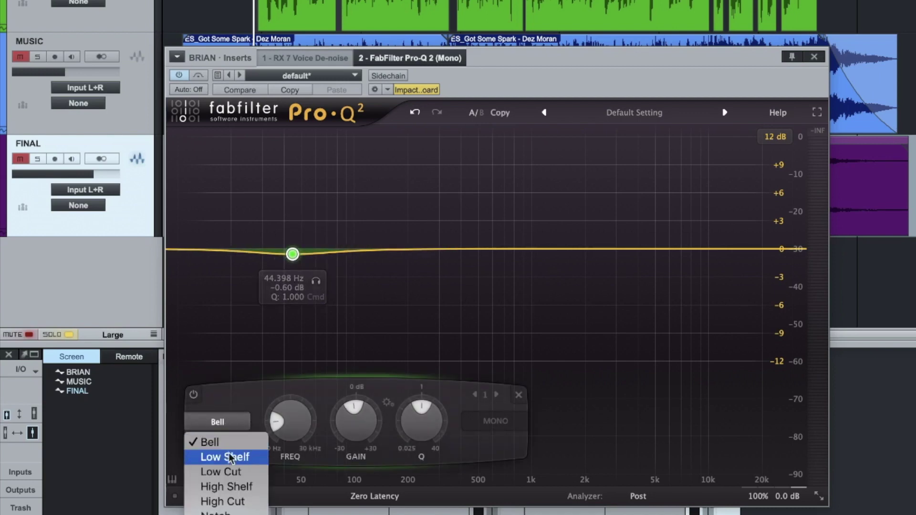
pyautogui.click(220, 472)
pyautogui.moveTo(295, 431)
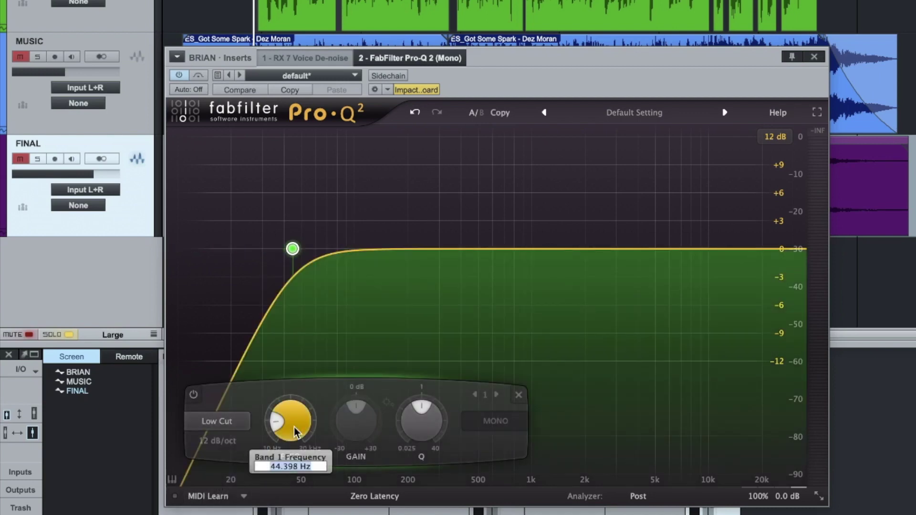
pyautogui.write('80')
pyautogui.press('Return')
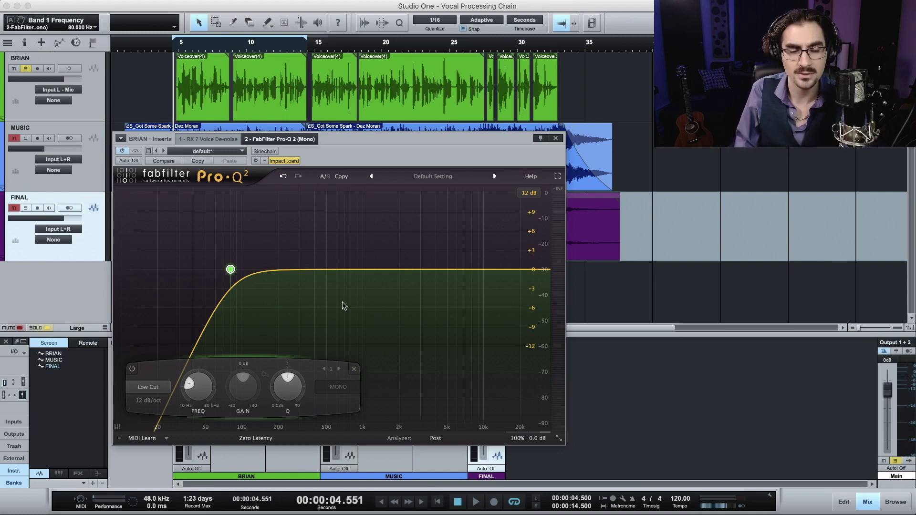
# Play the voiceover with Pro-Q 2 bypassed and re-enabled to compare the 80 Hz low cut, and stop playback.
pyautogui.moveTo(230, 269)
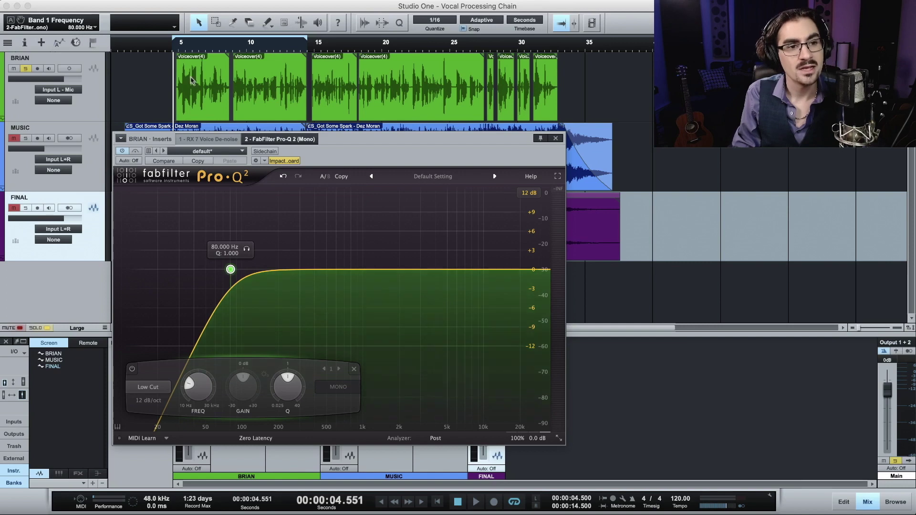
pyautogui.click(136, 151)
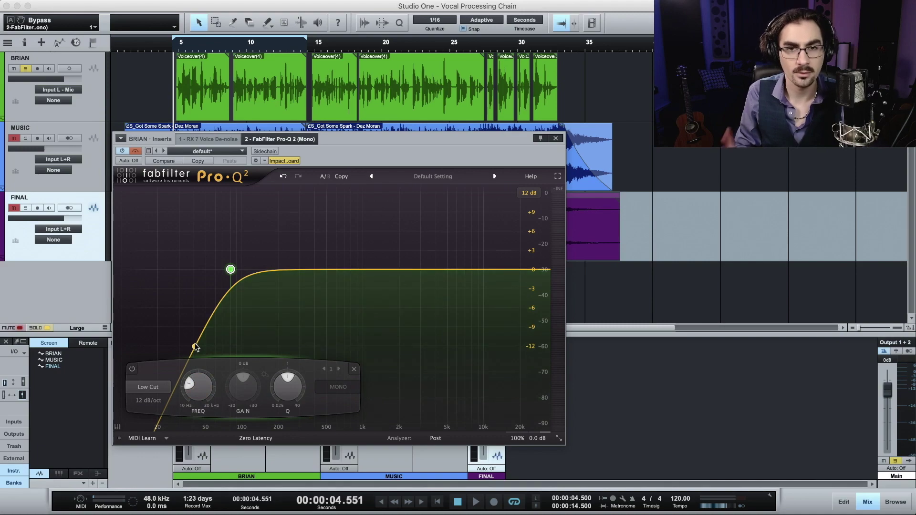
pyautogui.press('space')
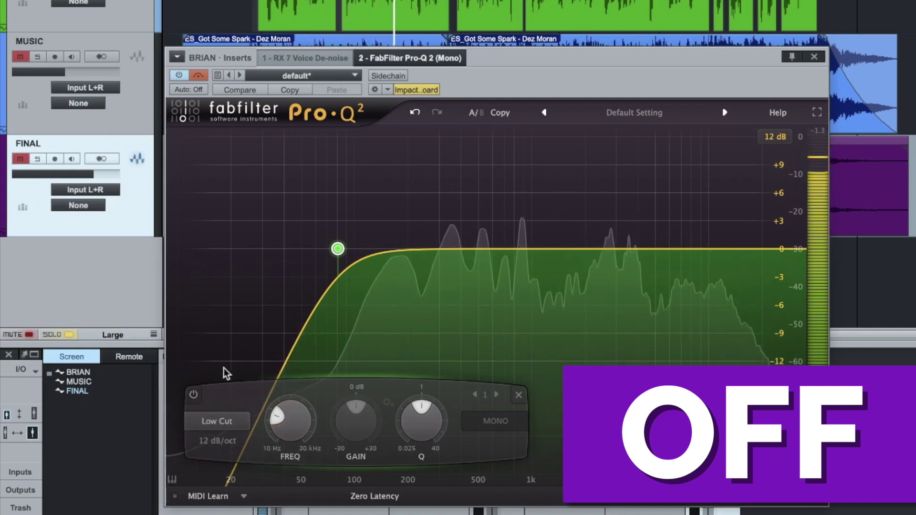
pyautogui.click(199, 76)
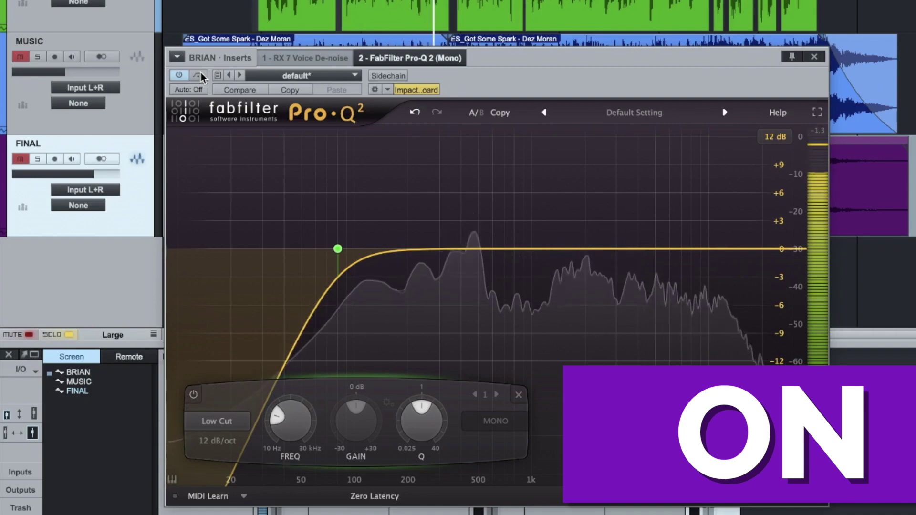
pyautogui.press('space')
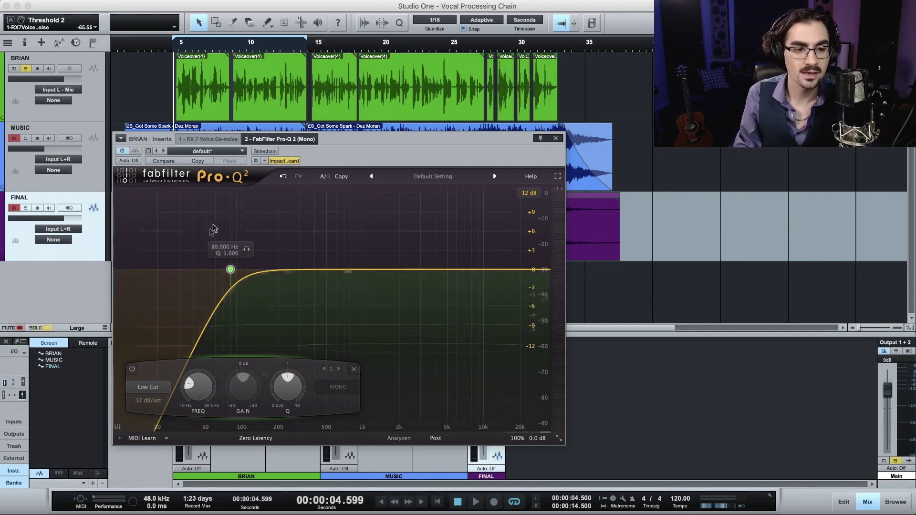
# Set the low cut band's frequency to 90 Hz.
pyautogui.moveTo(230, 270)
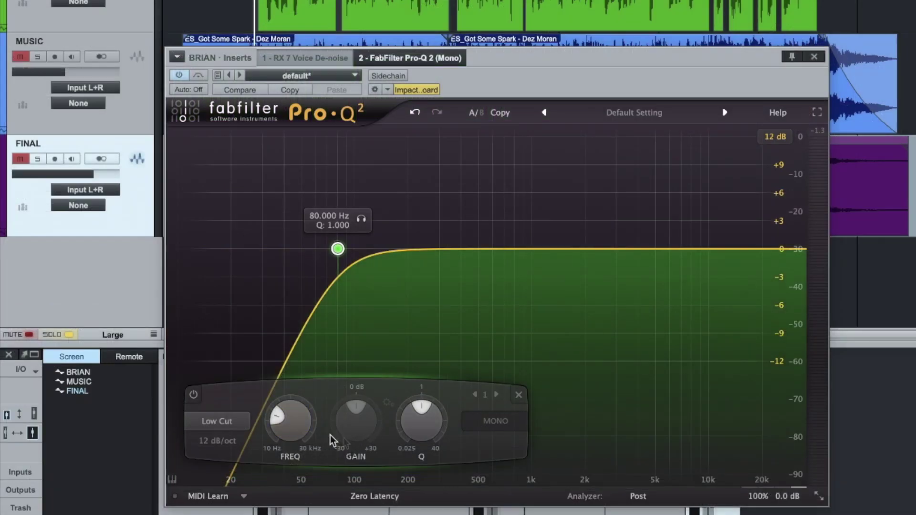
pyautogui.doubleClick(297, 431)
pyautogui.write('90')
pyautogui.press('Return')
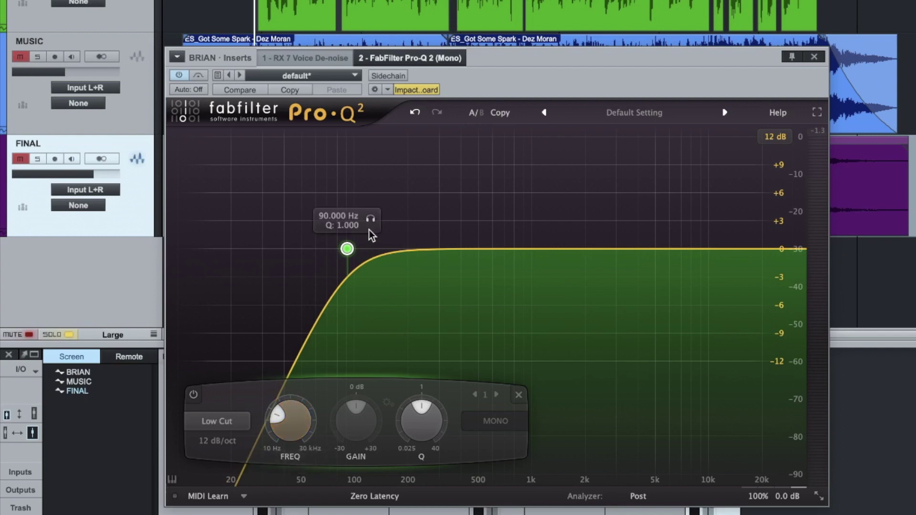
# Try 18 dB/oct and 6 dB/oct slopes on the low cut band, and settle on 18 dB/oct.
pyautogui.click(224, 442)
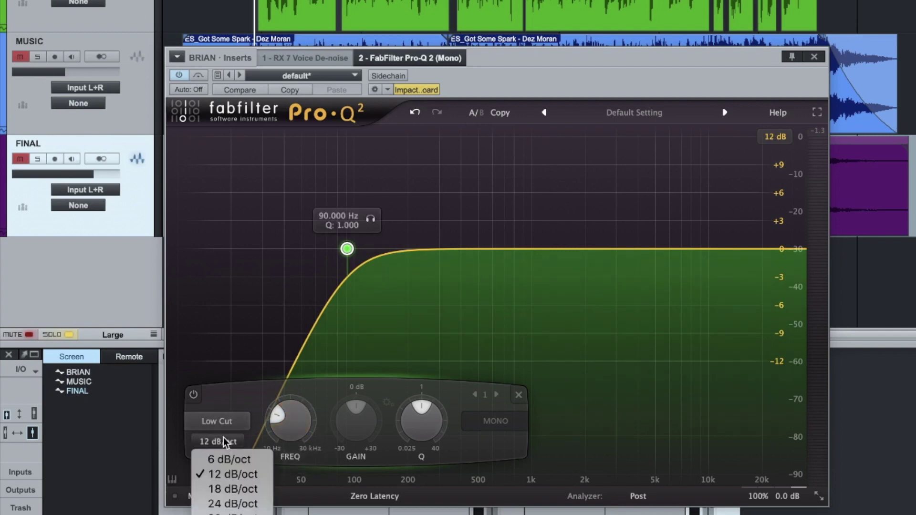
pyautogui.click(229, 489)
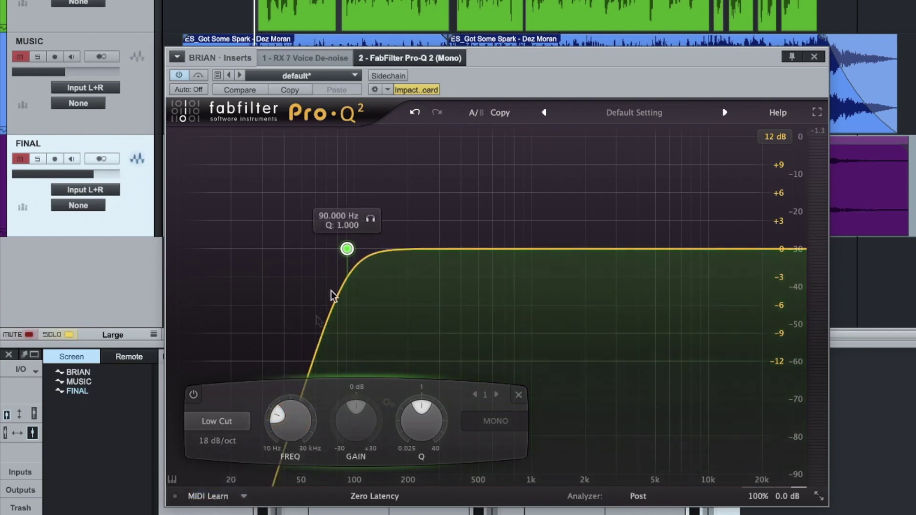
pyautogui.click(218, 442)
pyautogui.click(214, 461)
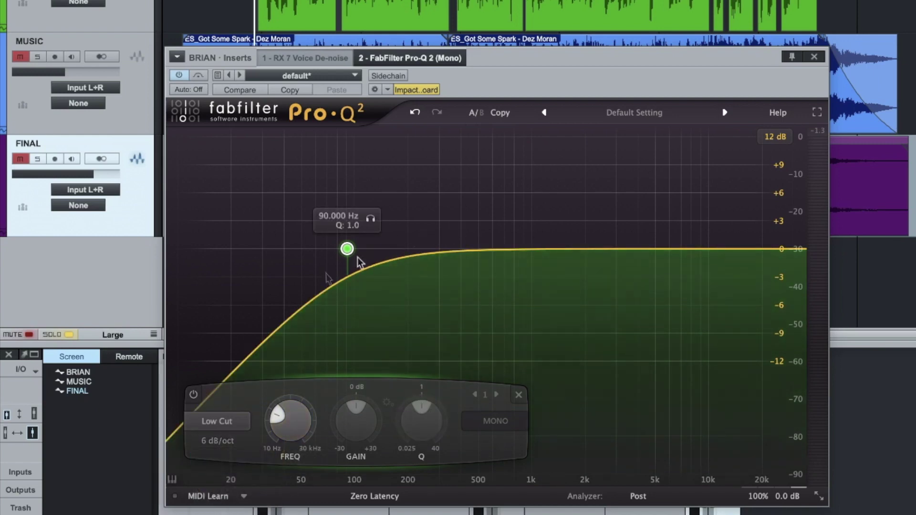
pyautogui.click(229, 449)
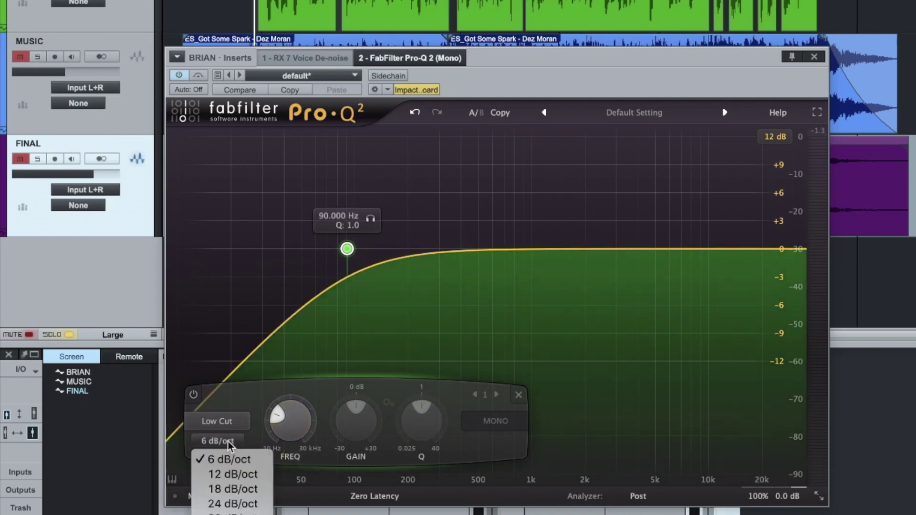
pyautogui.click(231, 491)
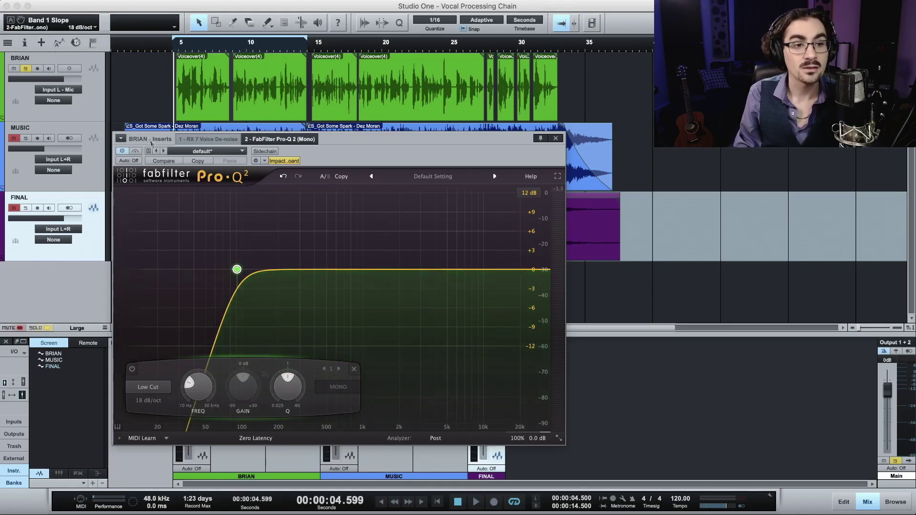
# Play the voiceover with Pro-Q 2 bypassed and re-enabled to compare the 90 Hz, 18 dB/oct low cut, and stop playback.
pyautogui.click(137, 151)
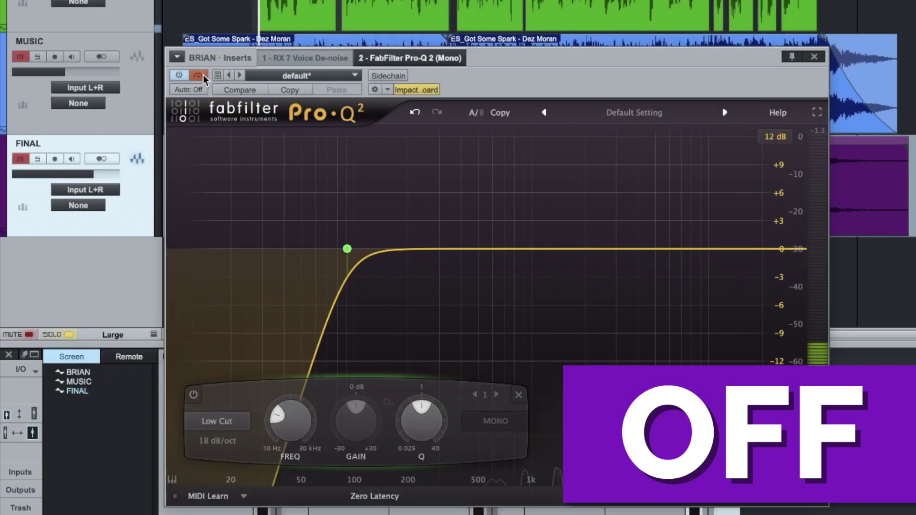
pyautogui.press('space')
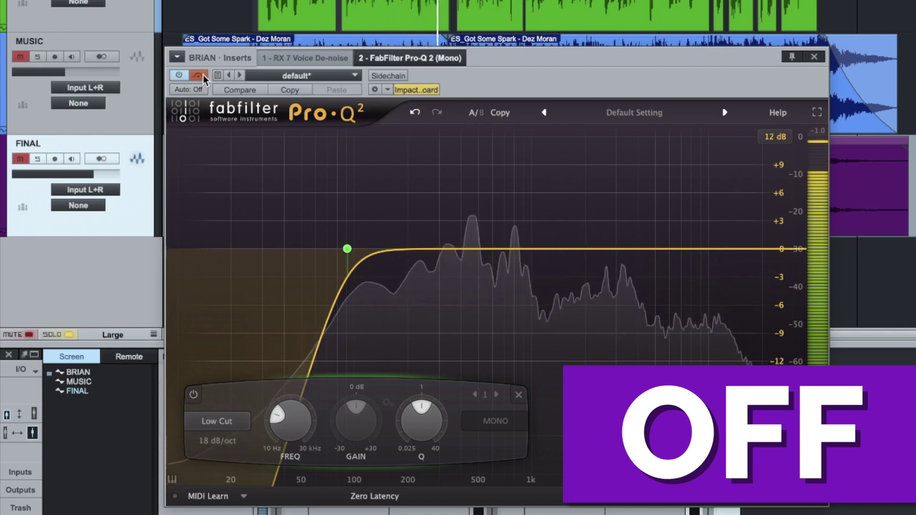
pyautogui.click(198, 75)
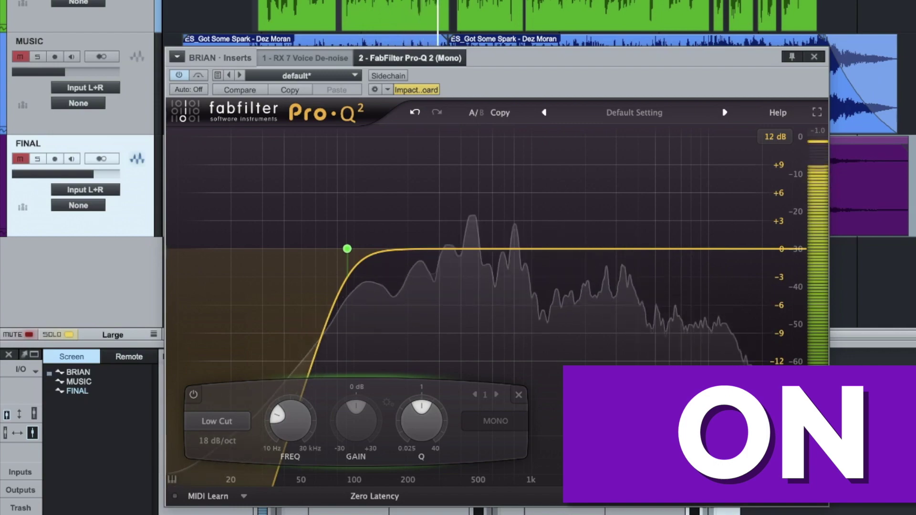
pyautogui.press('space')
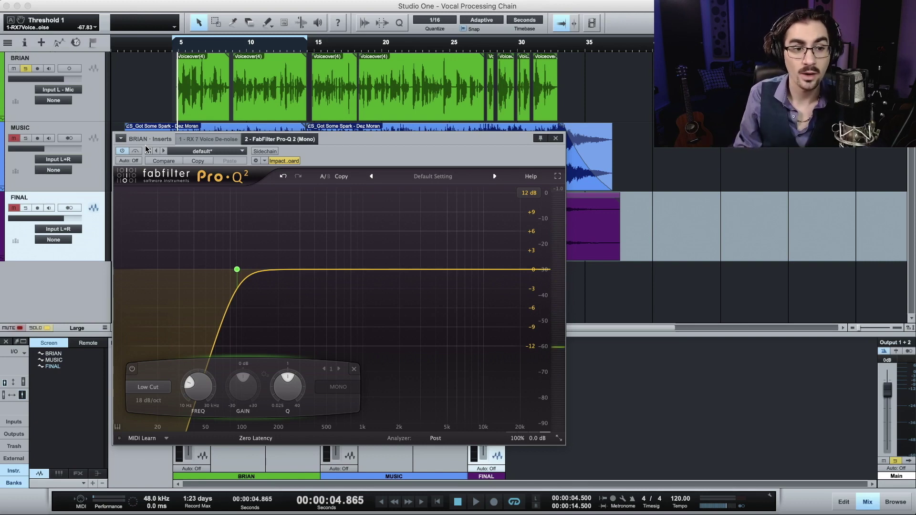
# Add a narrow bell band at about 408 Hz with +20 dB gain, and set the EQ display range to 30 dB.
pyautogui.moveTo(241, 276)
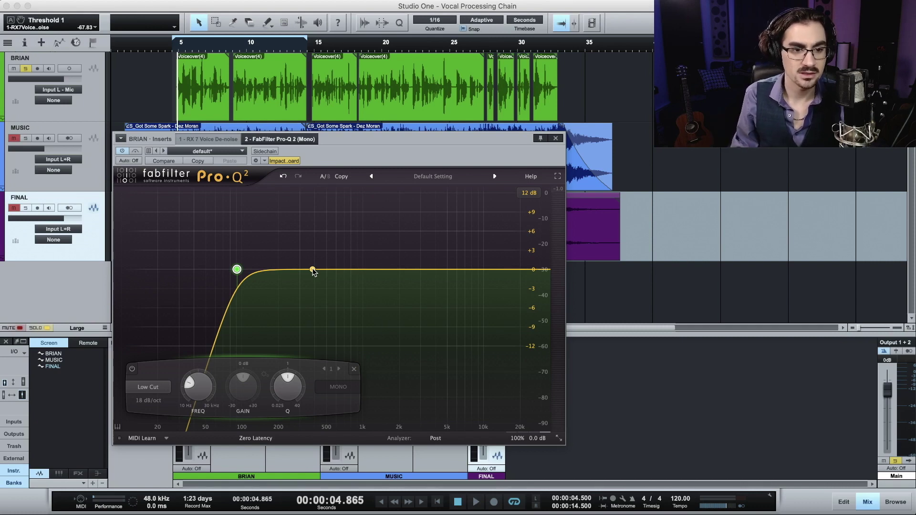
pyautogui.moveTo(312, 270); pyautogui.dragTo(315, 228)
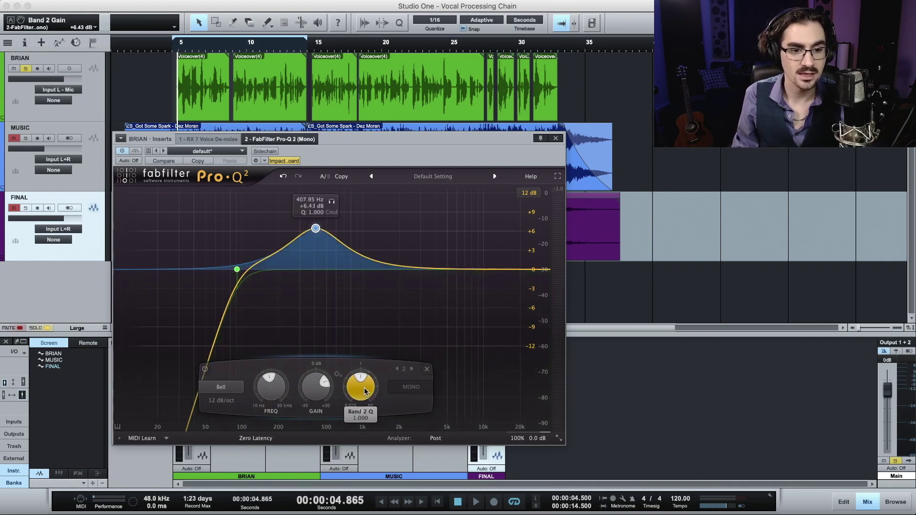
pyautogui.press('Return')
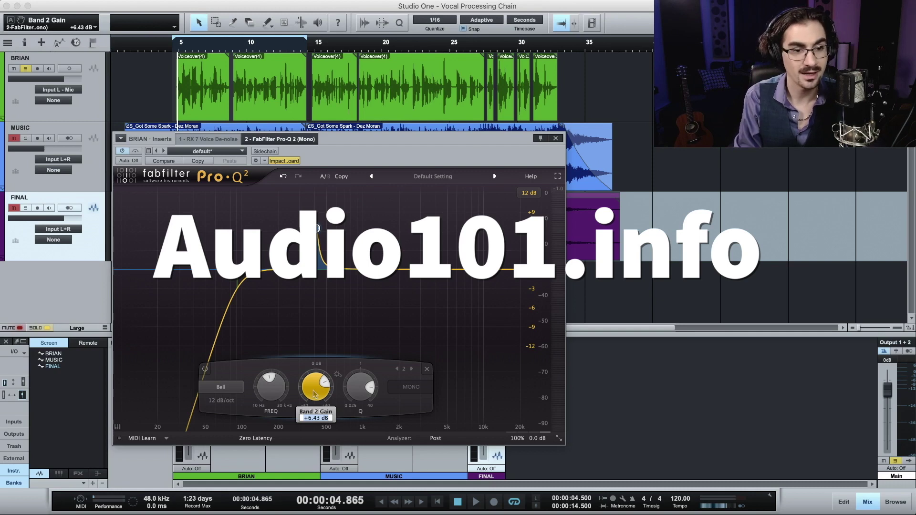
pyautogui.write('0')
pyautogui.press('Return')
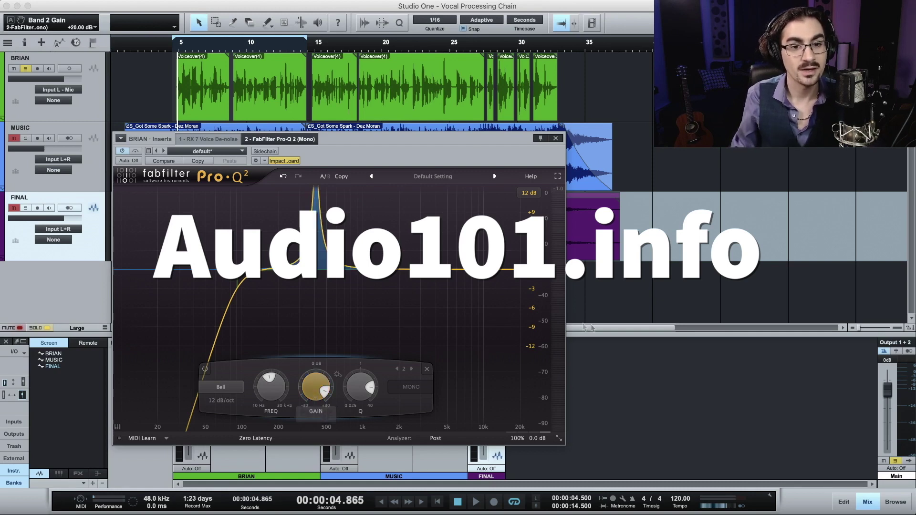
pyautogui.click(529, 193)
pyautogui.click(530, 236)
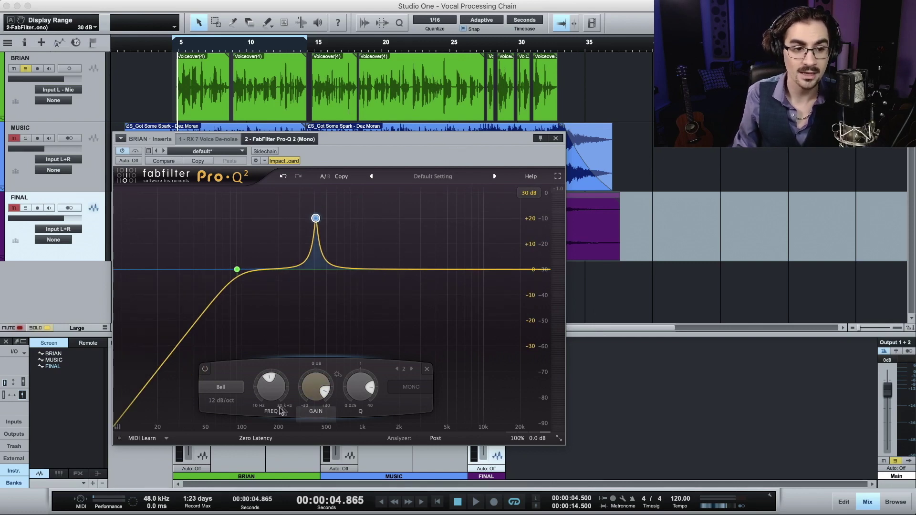
# Adjust the bell band's Q and set it to 10.
pyautogui.moveTo(333, 241)
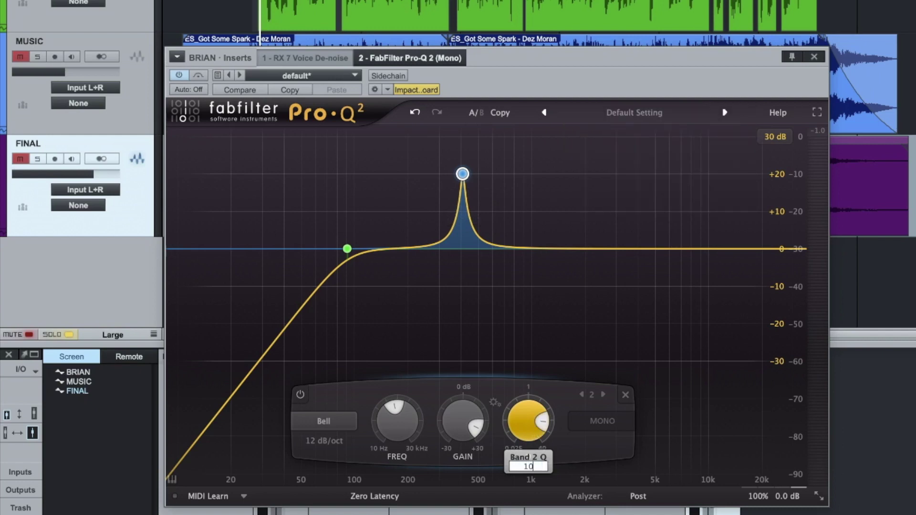
pyautogui.scroll(-5, 539, 442)
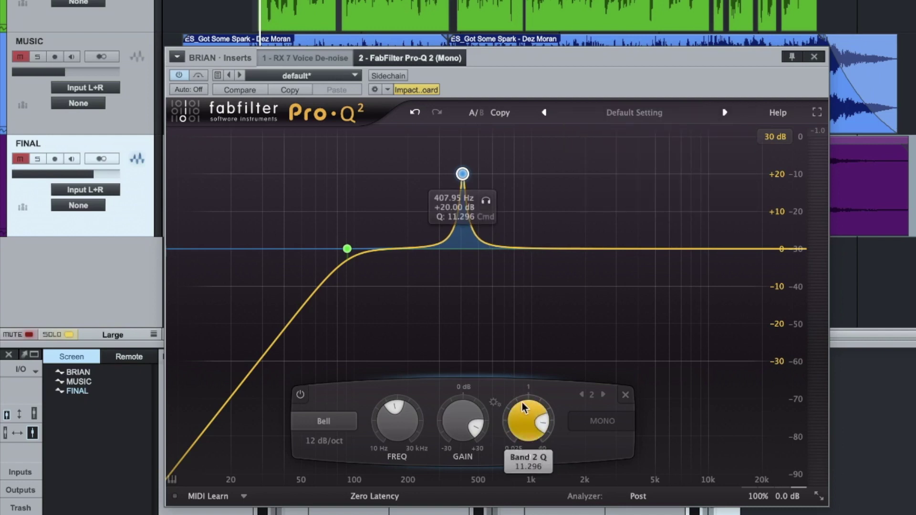
pyautogui.moveTo(539, 443); pyautogui.dragTo(536, 341)
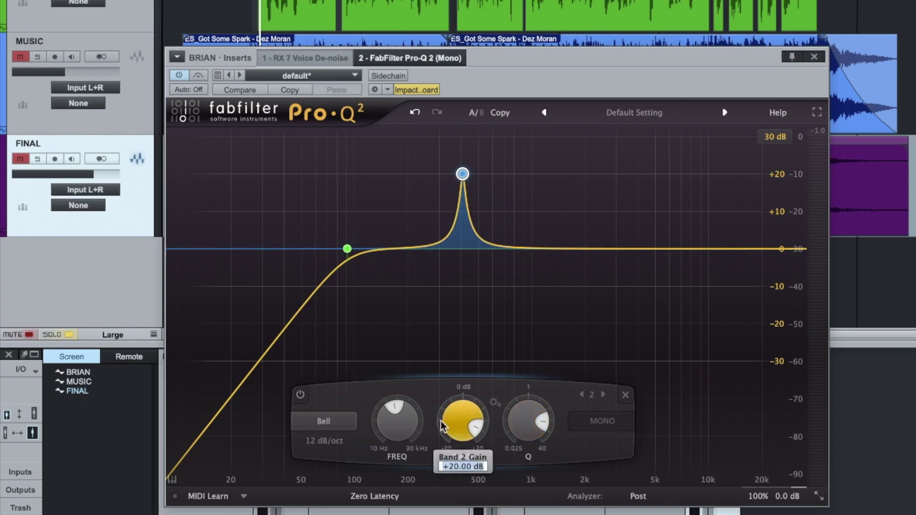
# Sweep the bell band's frequency down to about 151 Hz and back up to about 497 Hz.
pyautogui.moveTo(483, 242)
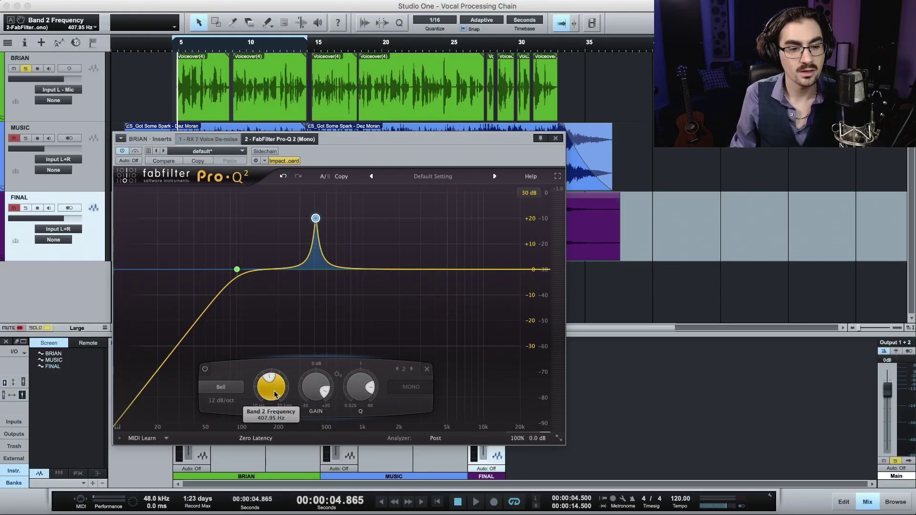
pyautogui.moveTo(404, 429); pyautogui.dragTo(400, 459)
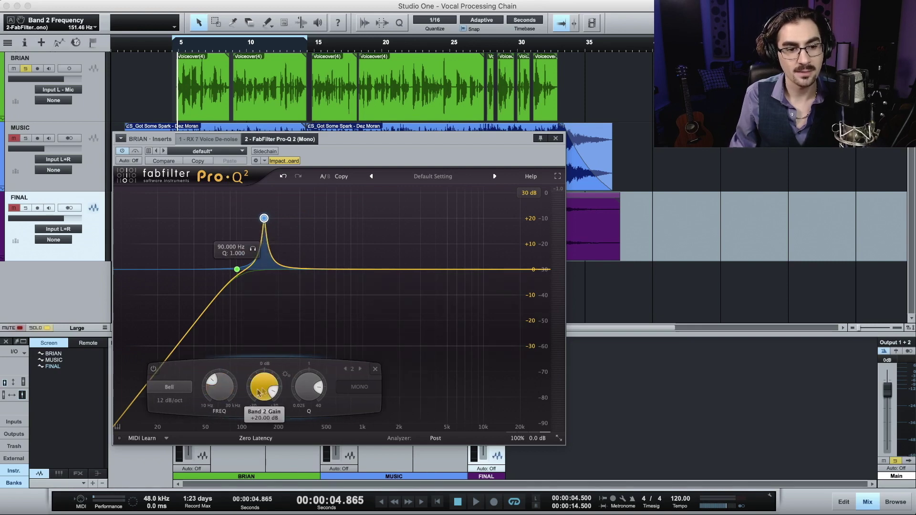
pyautogui.moveTo(227, 394)
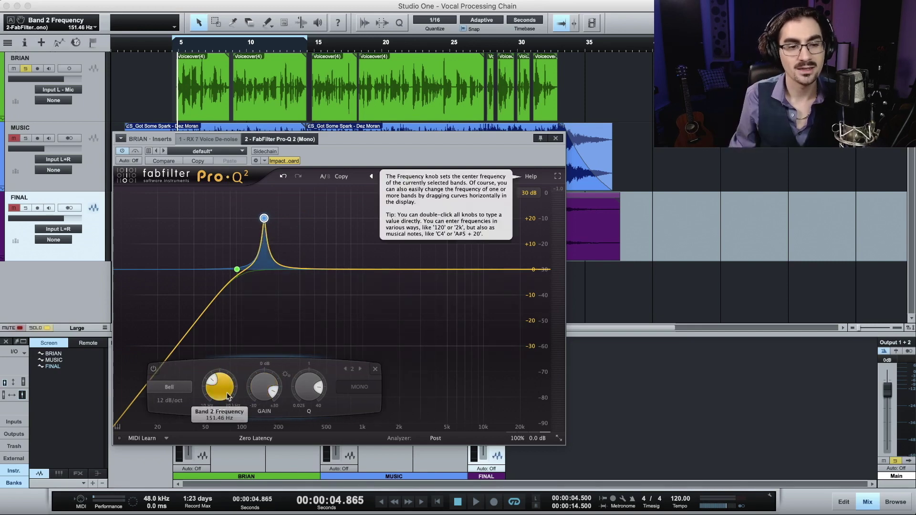
pyautogui.moveTo(227, 393); pyautogui.dragTo(240, 336)
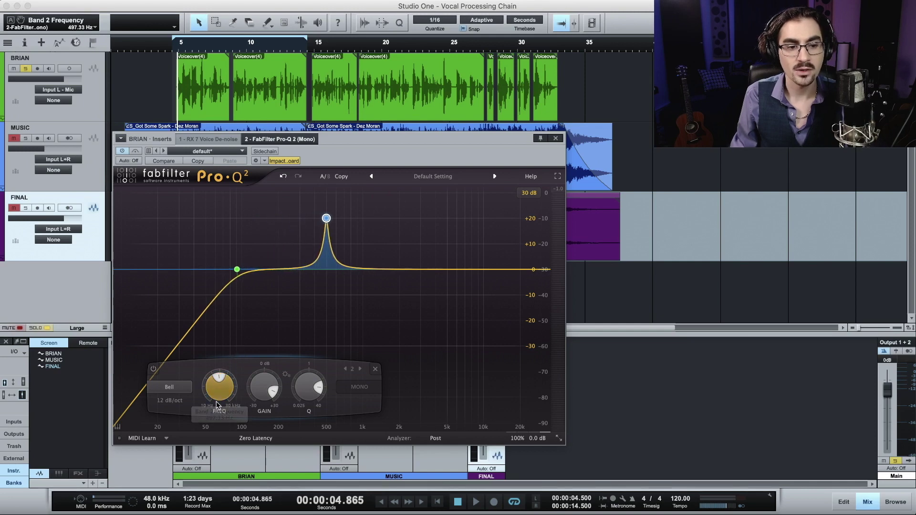
# Sweep the boosted bell band through the low frequencies during playback, leaving it at about 146 Hz with about +19.7 dB gain.
pyautogui.moveTo(221, 401)
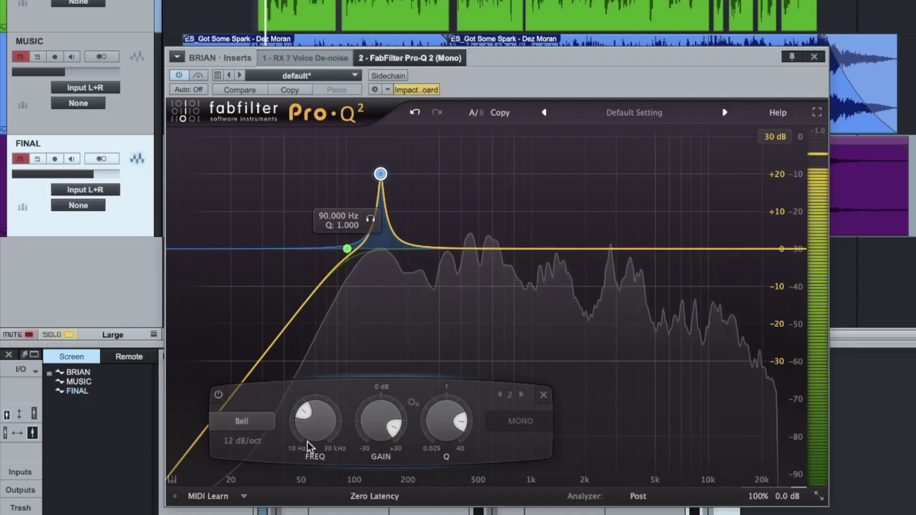
pyautogui.scroll(-2, 316, 432)
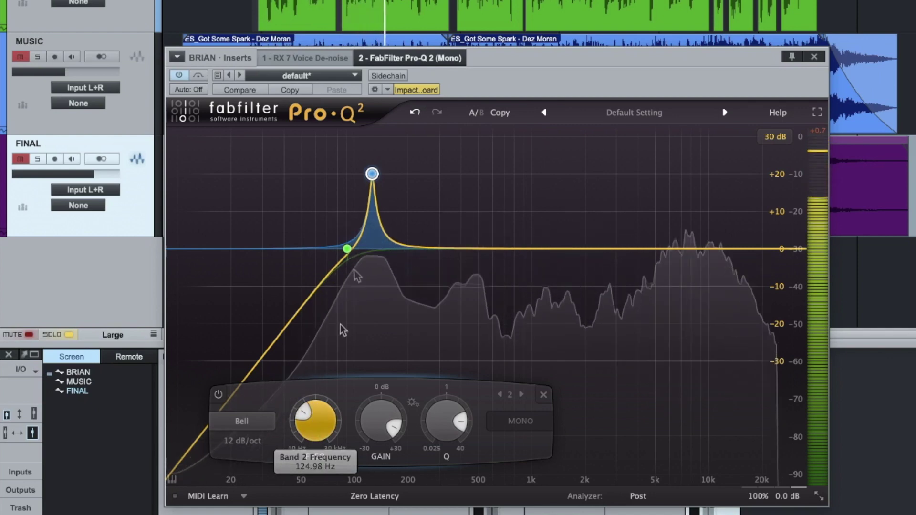
pyautogui.moveTo(372, 174); pyautogui.dragTo(390, 176)
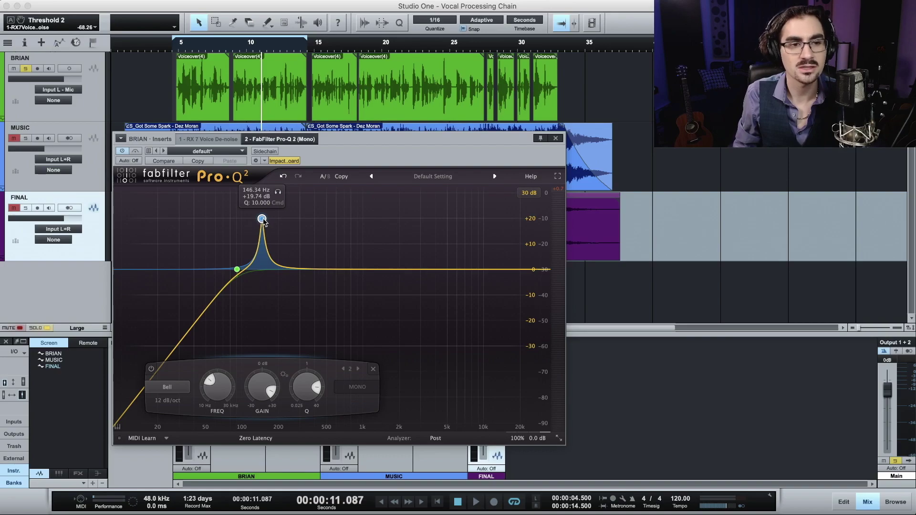
# Move the boosted bell band to about 199 Hz and turn it into a cut with -8 dB gain and a Q of 8.
pyautogui.moveTo(261, 219); pyautogui.dragTo(277, 219)
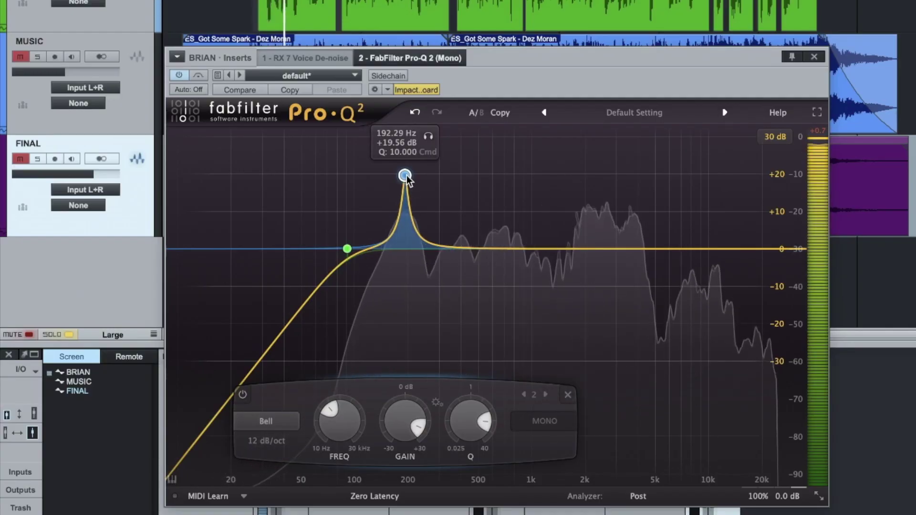
pyautogui.moveTo(405, 177)
pyautogui.mouseDown()
pyautogui.moveTo(434, 177)
pyautogui.moveTo(408, 175)
pyautogui.mouseUp()
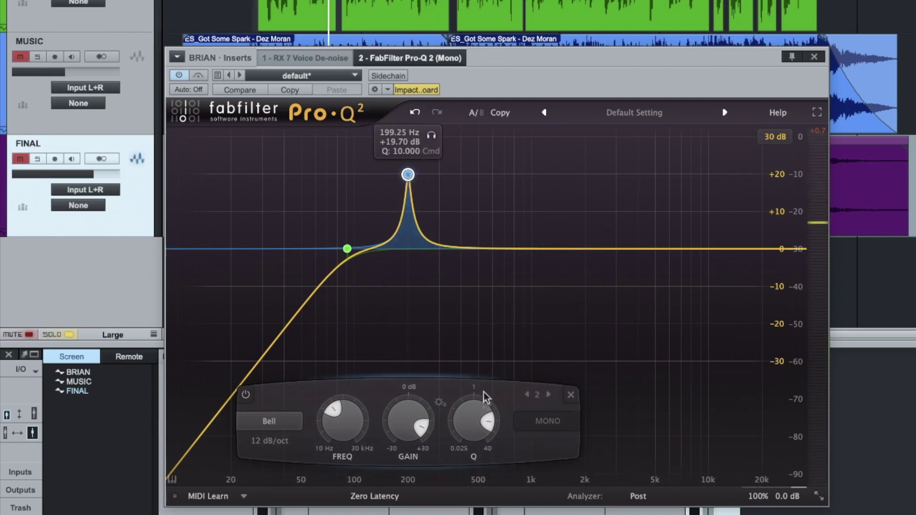
pyautogui.moveTo(480, 427)
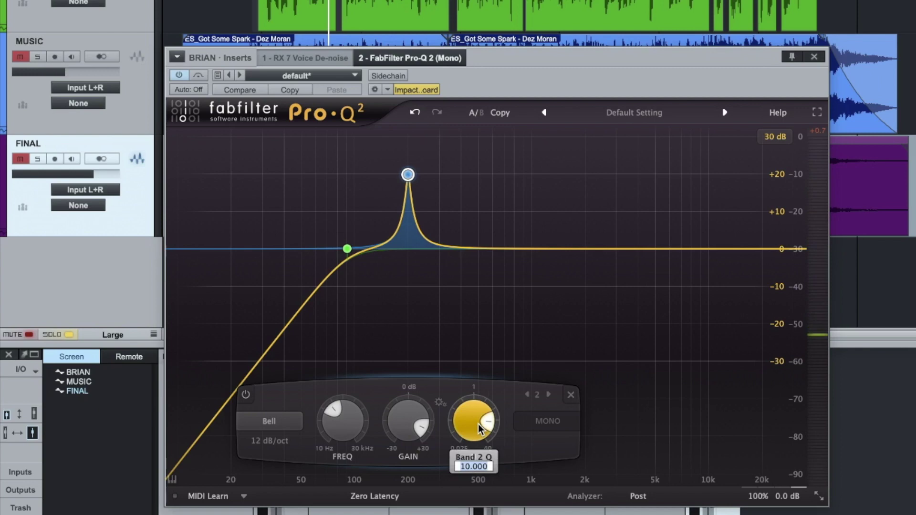
pyautogui.moveTo(398, 436)
pyautogui.moveTo(398, 436); pyautogui.dragTo(399, 482)
pyautogui.doubleClick(409, 418)
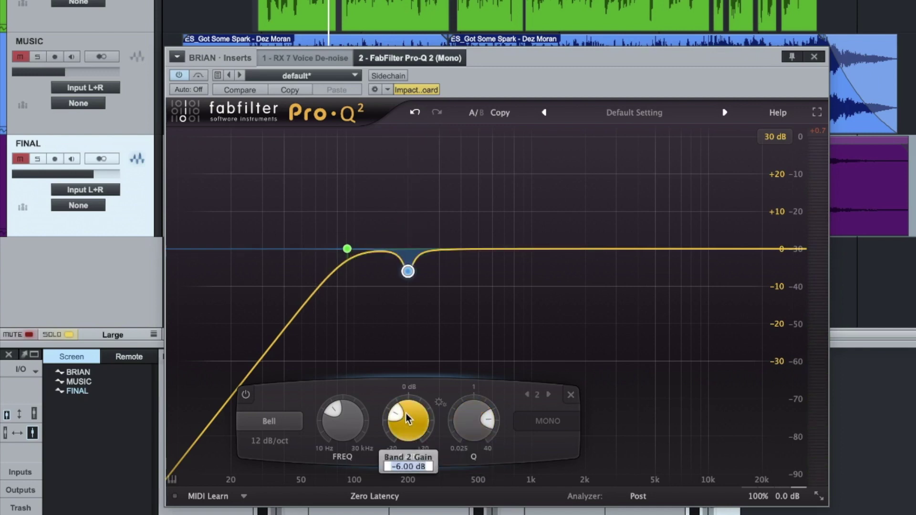
pyautogui.write('-8')
pyautogui.press('Return')
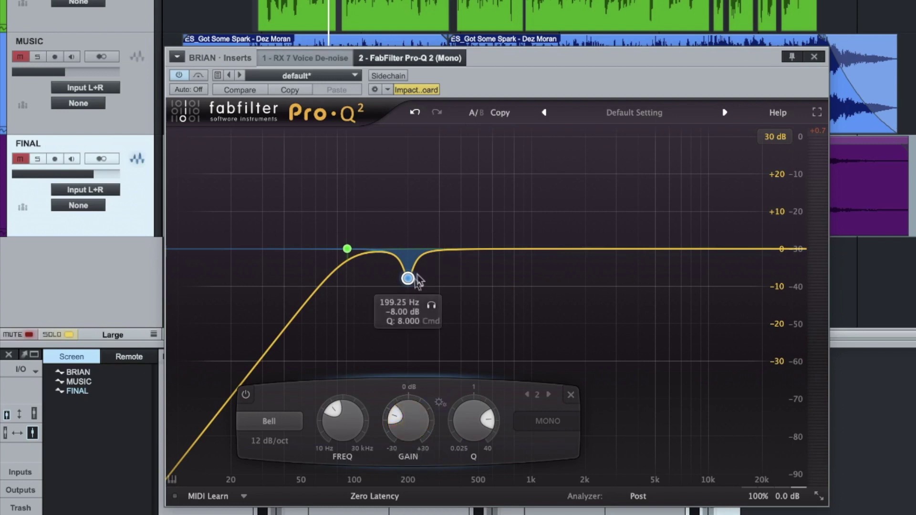
# Play the voiceover and compare the sound with the 199 Hz cut bypassed and re-enabled.
pyautogui.moveTo(347, 249)
pyautogui.press('space')
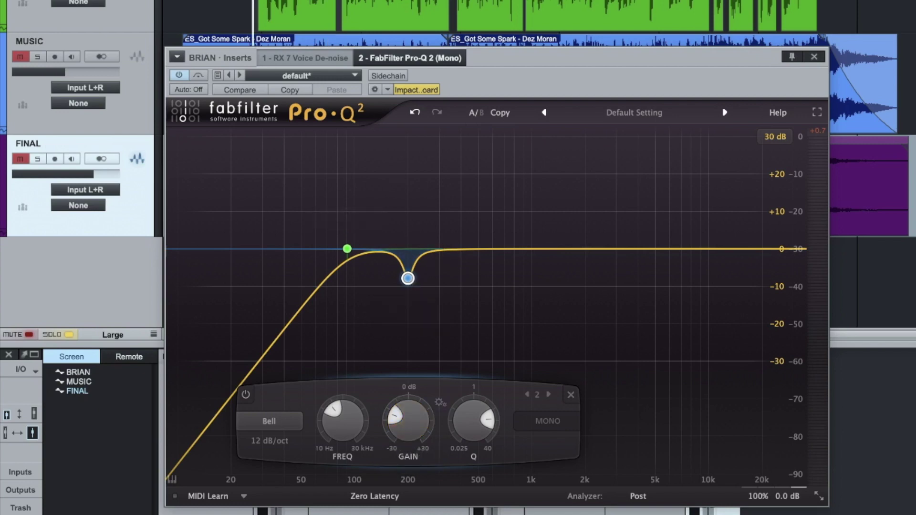
pyautogui.click(246, 395)
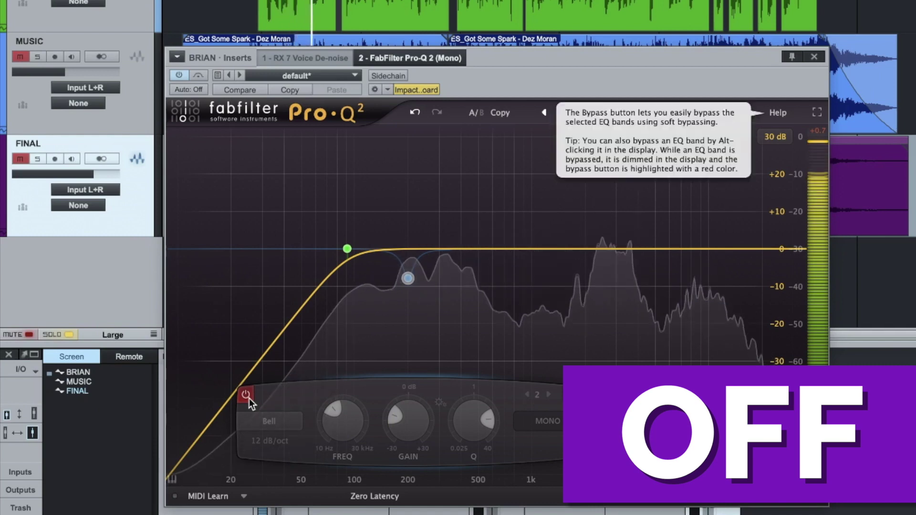
pyautogui.click(249, 398)
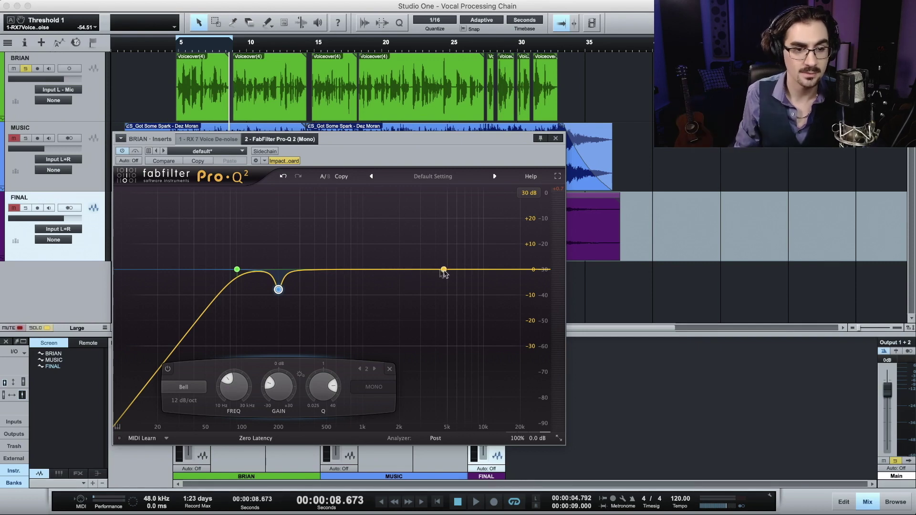
# Add narrow bell cuts of about 8 dB near 420 Hz, 740 Hz, 1.2 kHz and 2.9 kHz during playback.
pyautogui.press('space')
pyautogui.moveTo(317, 270); pyautogui.dragTo(317, 290)
pyautogui.moveTo(358, 270); pyautogui.dragTo(347, 289)
pyautogui.moveTo(382, 270); pyautogui.dragTo(382, 262)
pyautogui.moveTo(371, 387); pyautogui.dragTo(368, 420)
pyautogui.moveTo(419, 270); pyautogui.dragTo(419, 290)
# Add another narrow bell band near 4.1 kHz, set its gain to -4 dB, and stop playback after listening.
pyautogui.moveTo(436, 269); pyautogui.dragTo(437, 219)
pyautogui.doubleClick(420, 387)
pyautogui.write('-4')
pyautogui.press('Return')
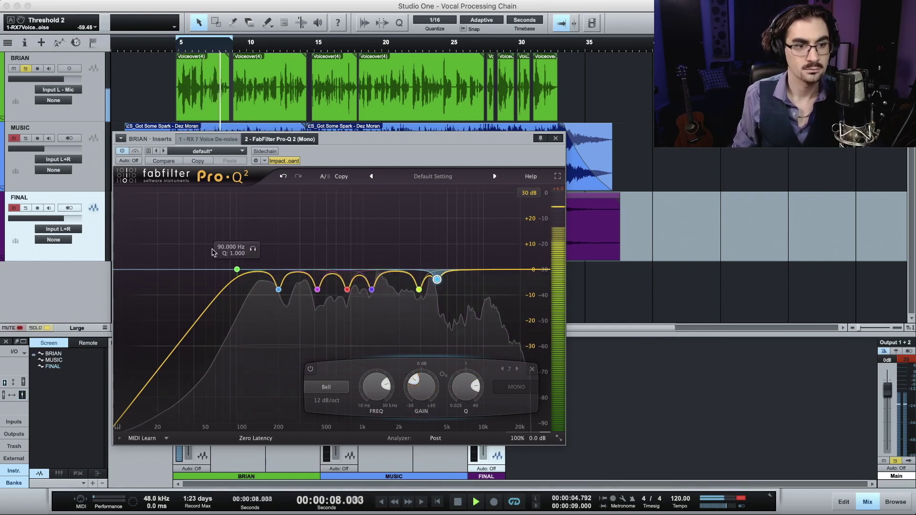
pyautogui.press('space')
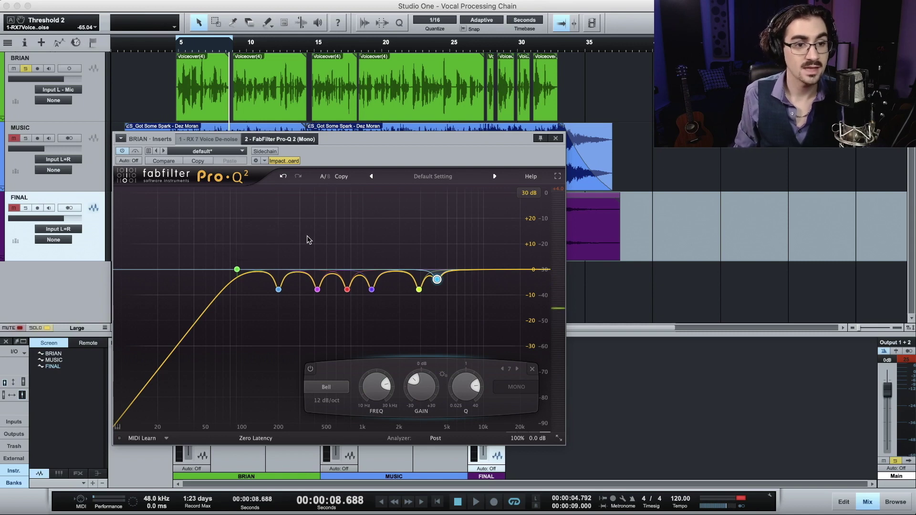
# Extend the loop range across the first two voiceover clips and compare playback with the whole EQ bypassed and active.
pyautogui.click(176, 50)
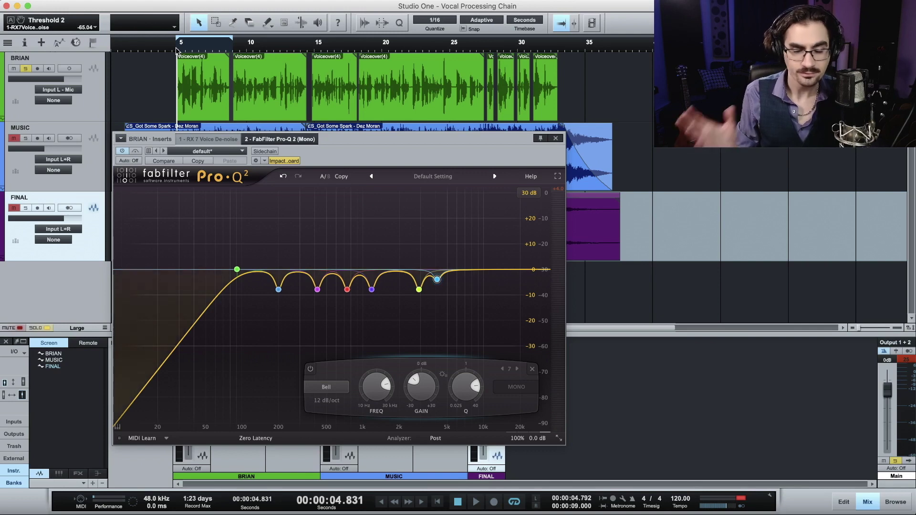
pyautogui.click(134, 152)
pyautogui.moveTo(233, 37); pyautogui.dragTo(307, 41)
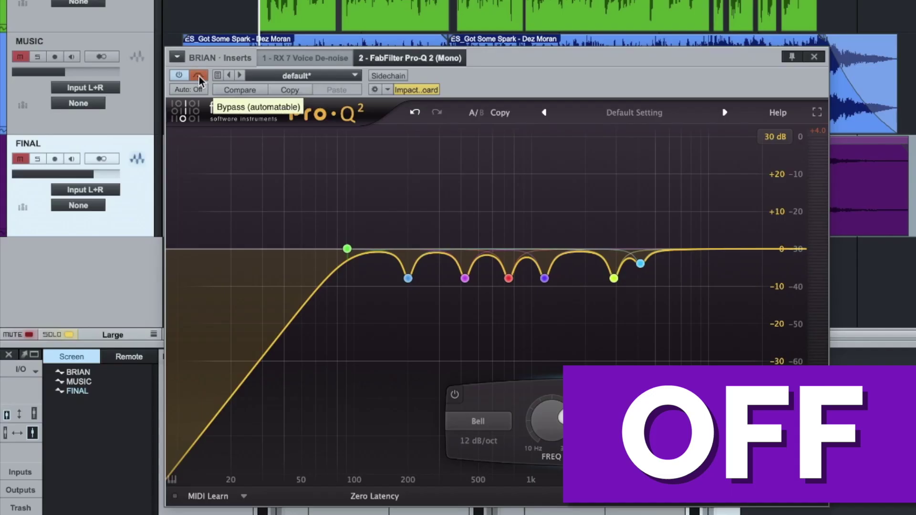
pyautogui.press('space')
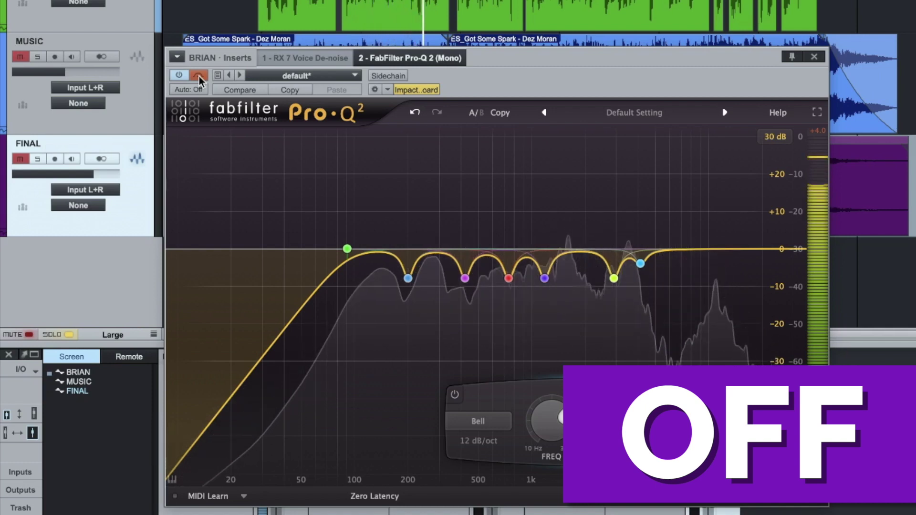
pyautogui.click(199, 76)
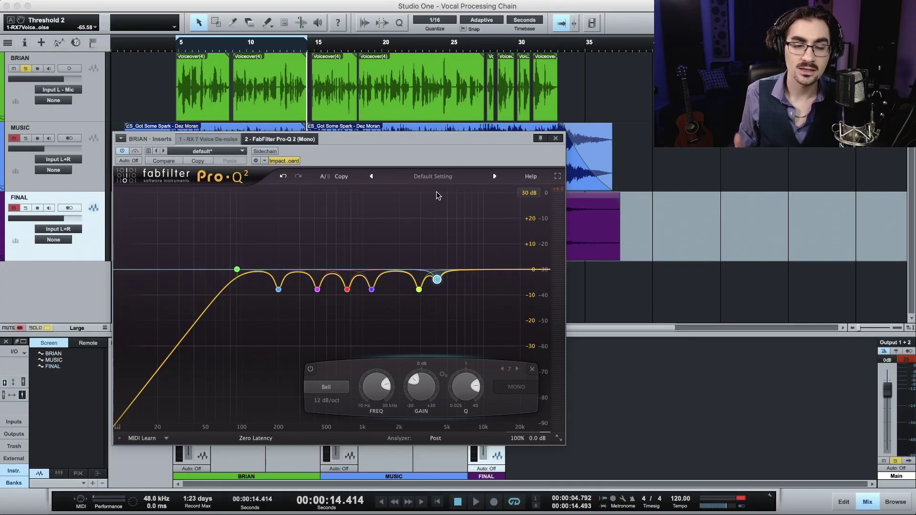
# Clear the main output's clip indicator and briefly bypass the whole EQ before reactivating it.
pyautogui.click(906, 359)
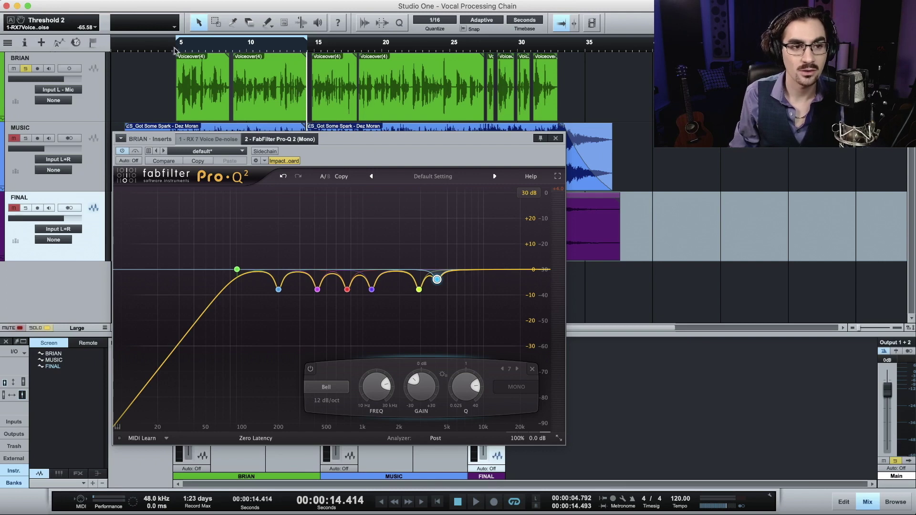
pyautogui.click(134, 151)
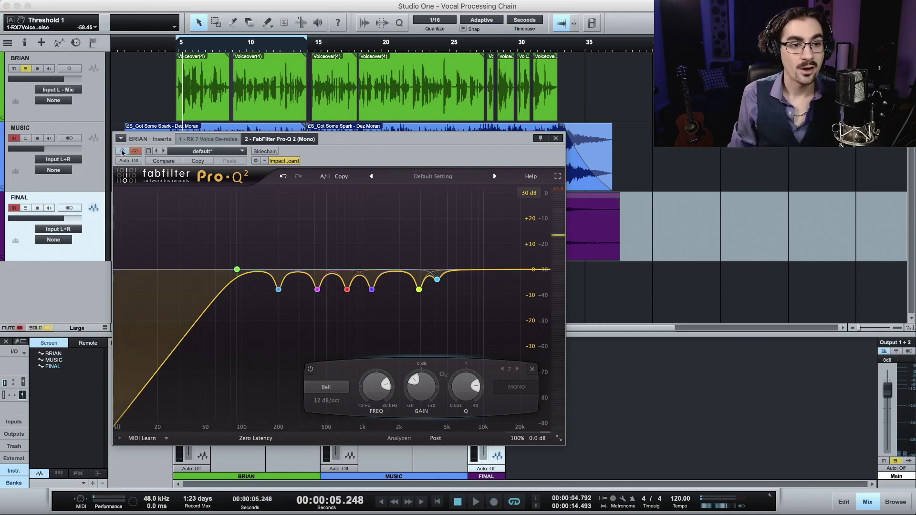
pyautogui.click(132, 153)
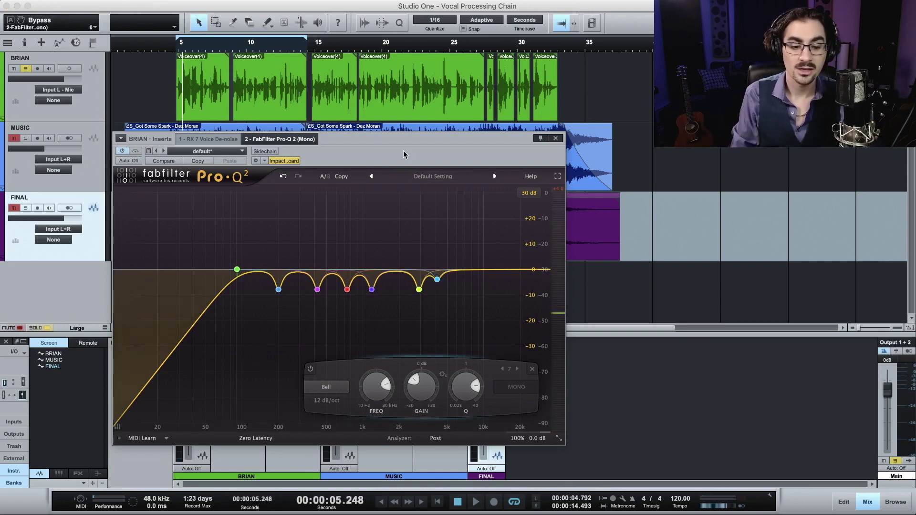